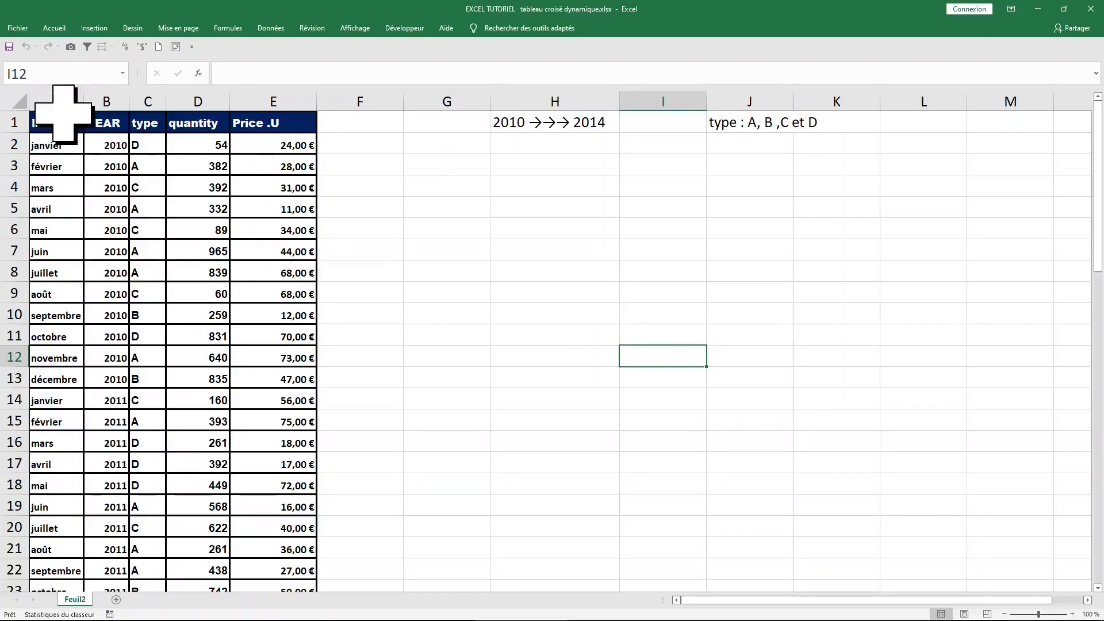
Step: Examine the MONTH, YEAR, type, quantity and Price .U columns of the source table on Feuil2
click(57, 102)
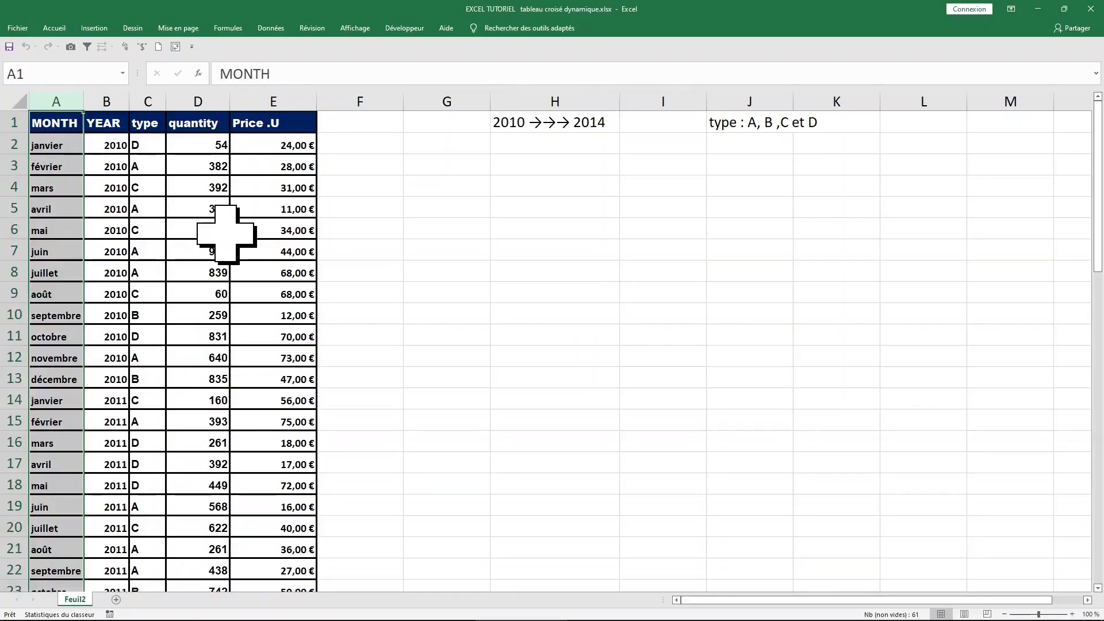
click(64, 145)
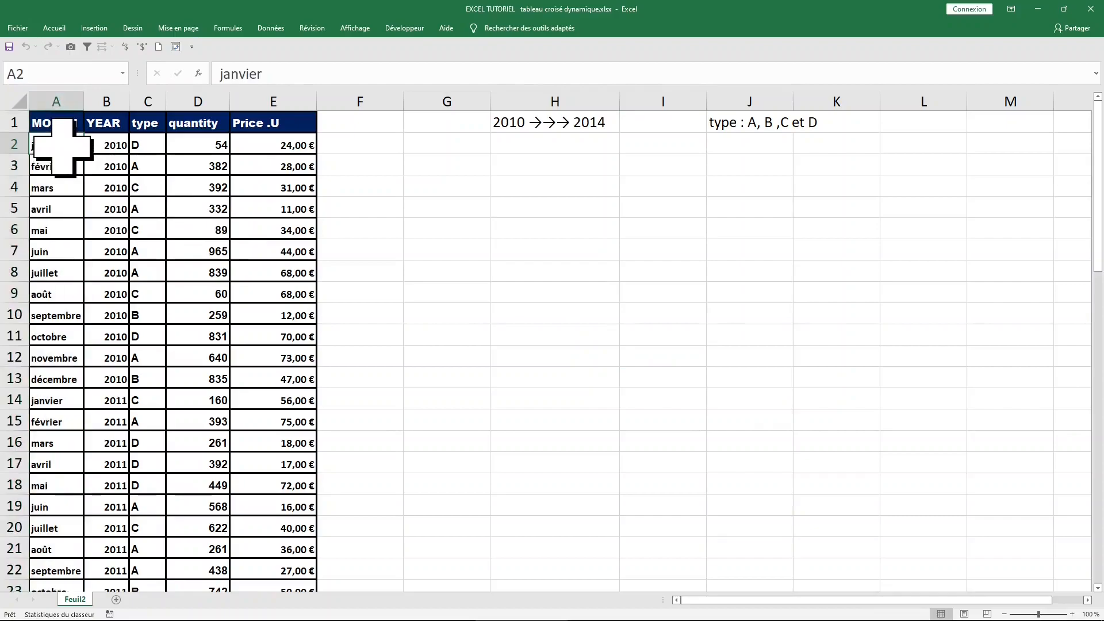
click(80, 375)
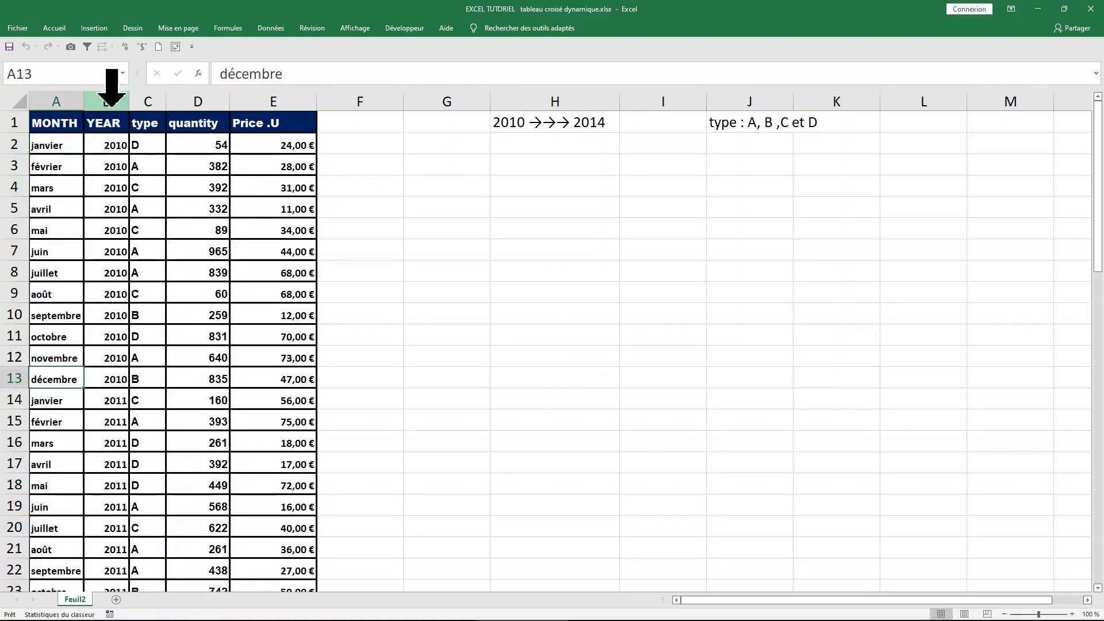
click(109, 101)
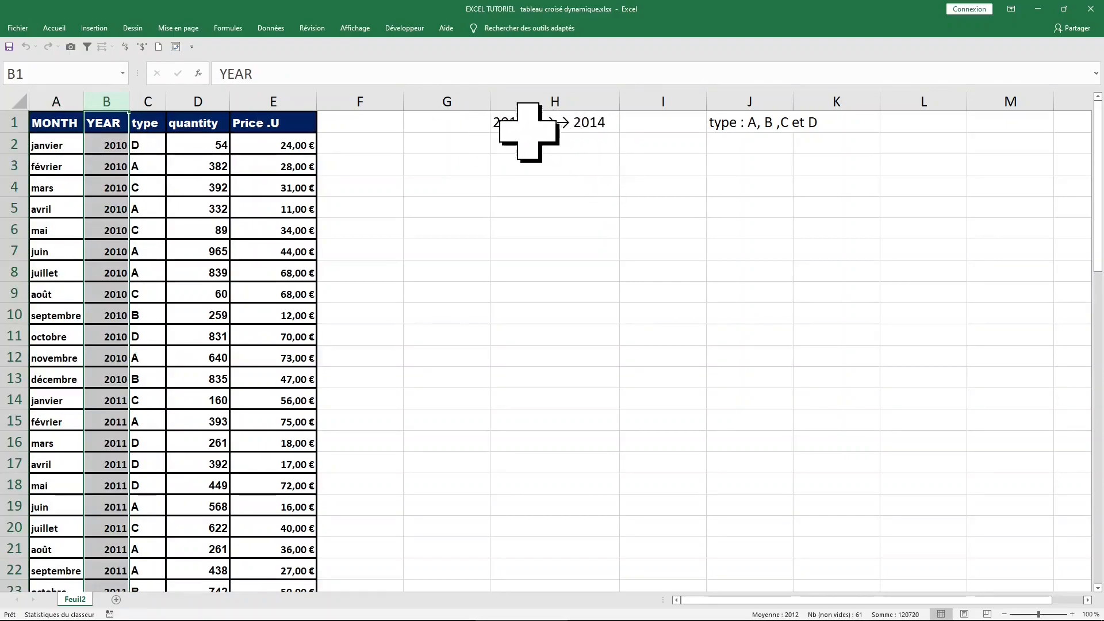
click(552, 127)
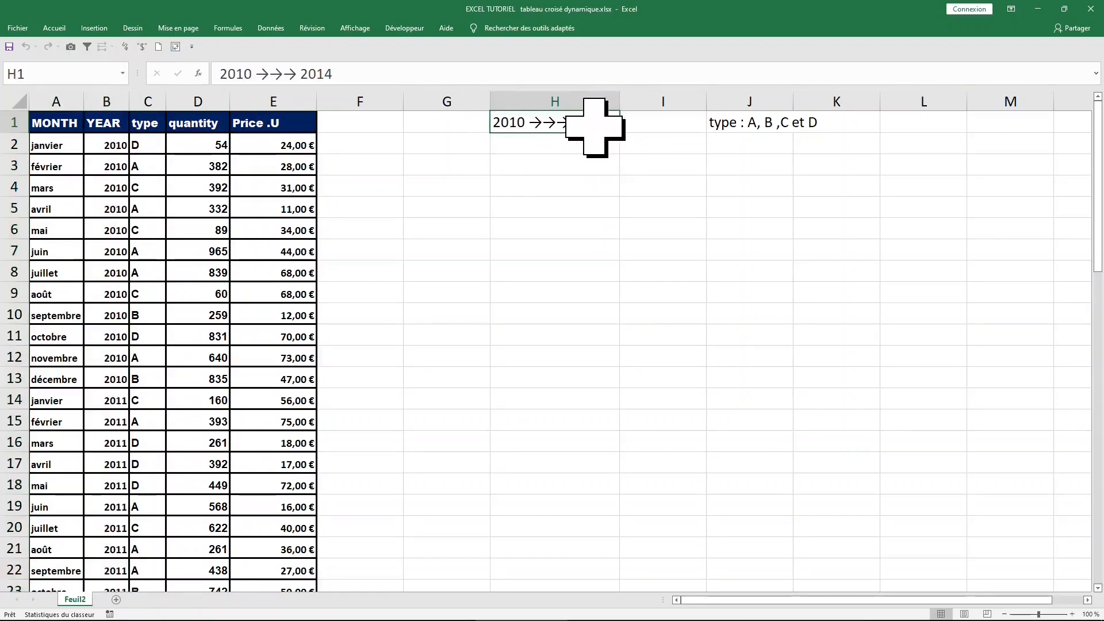
click(198, 102)
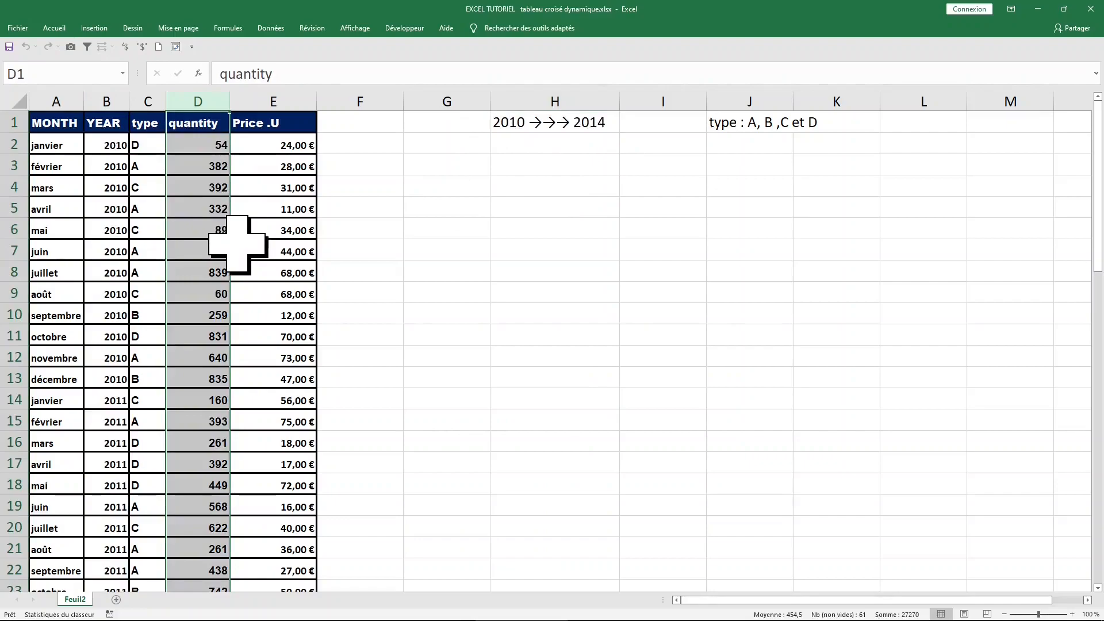
click(148, 97)
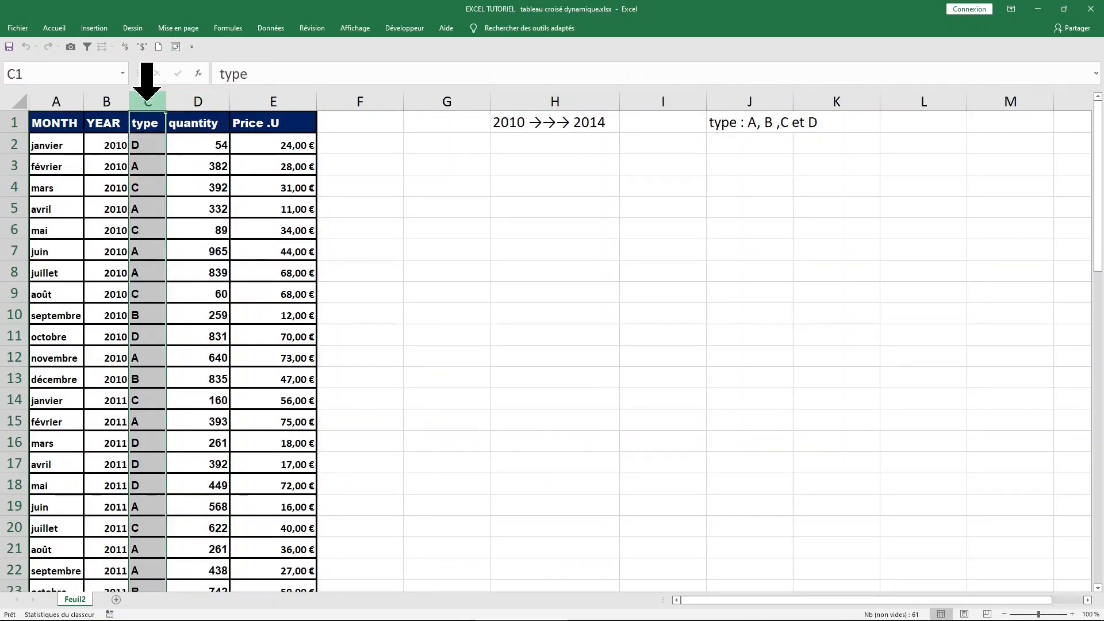
click(274, 98)
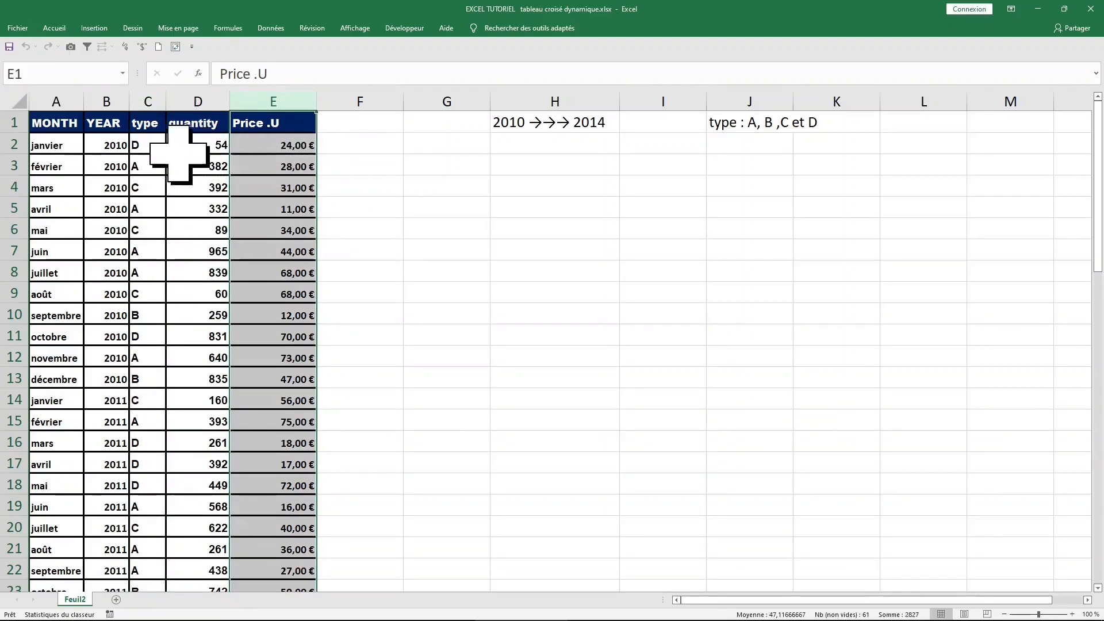
drag(151, 144, 284, 318)
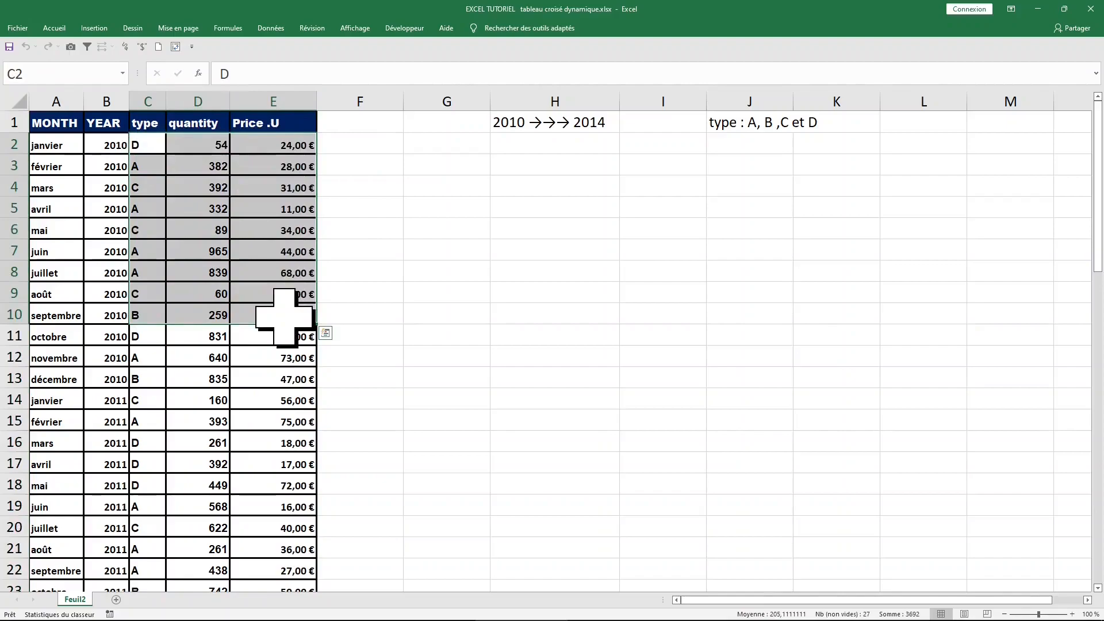
click(300, 188)
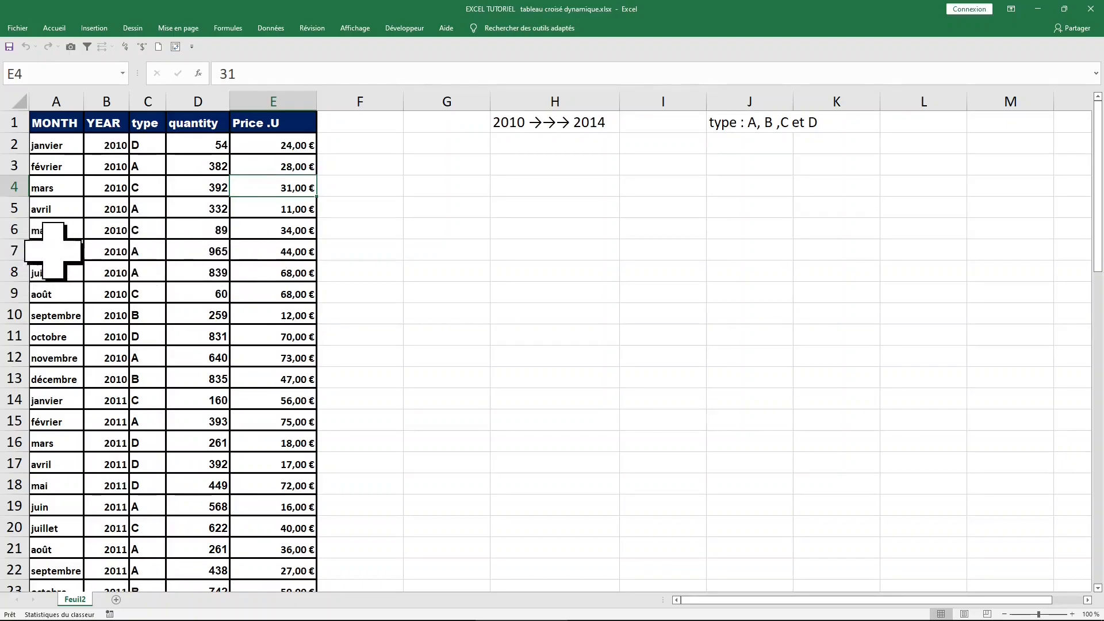
Step: Clear the contents of row 7 in the source table and select the range A1:E13 around it
click(20, 251)
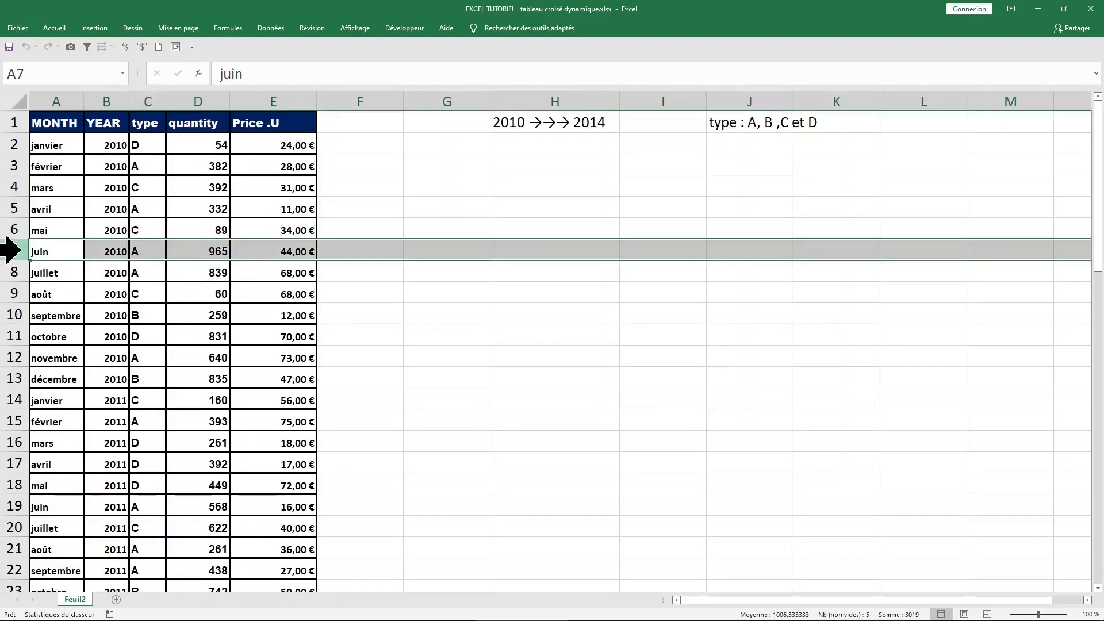
key(Delete)
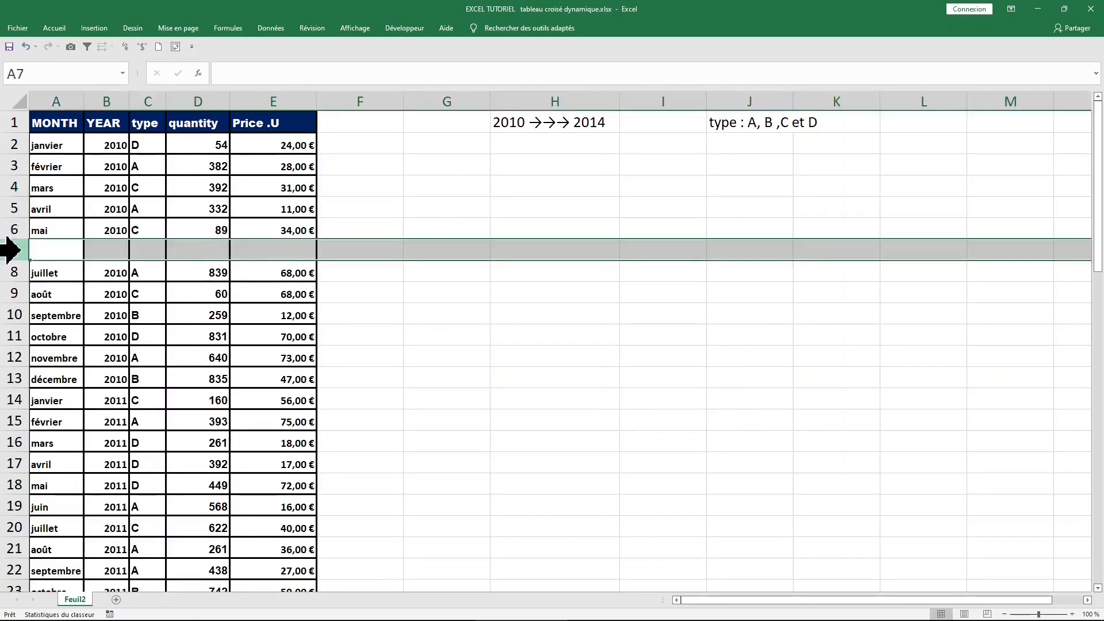
click(329, 313)
click(20, 250)
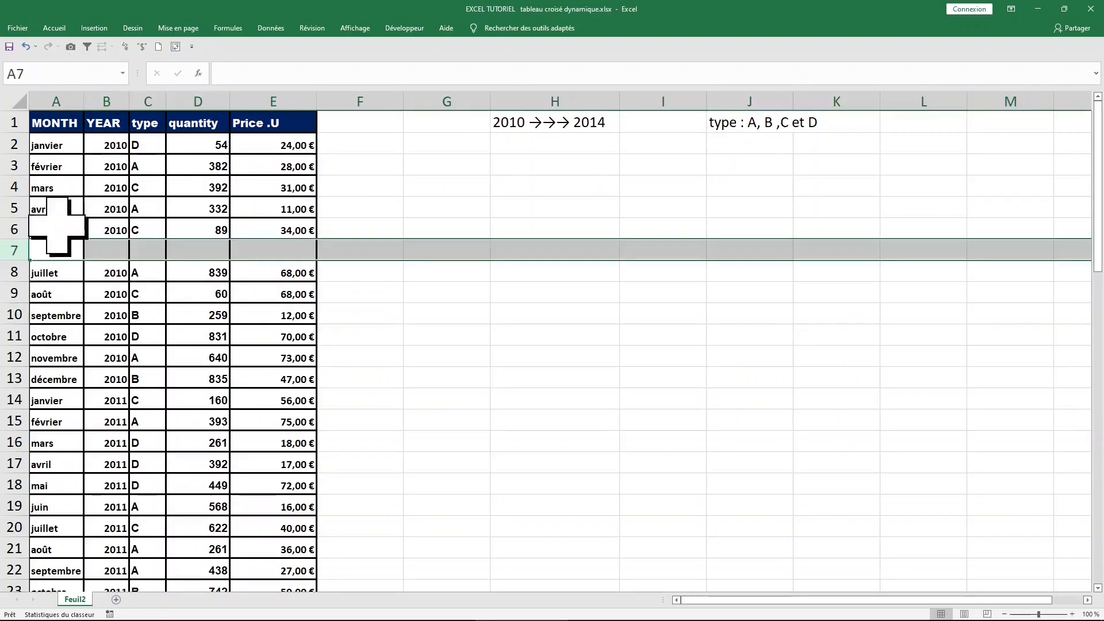
drag(55, 122, 241, 372)
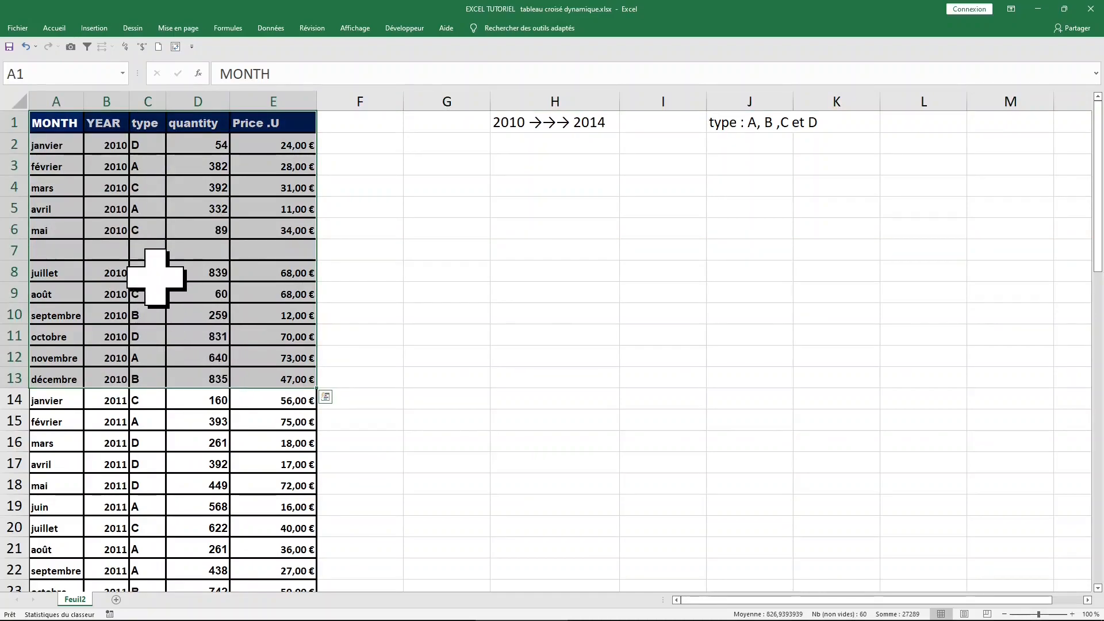
click(147, 166)
Step: Clear the contents of the type column, and undo both the column and the row deletion
click(148, 101)
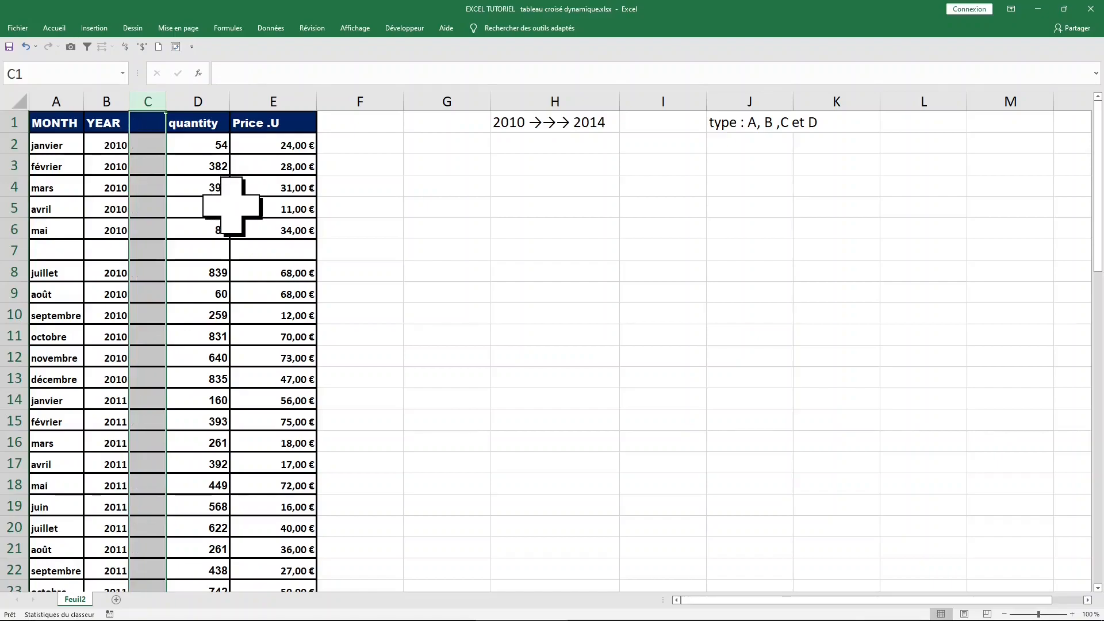
click(232, 207)
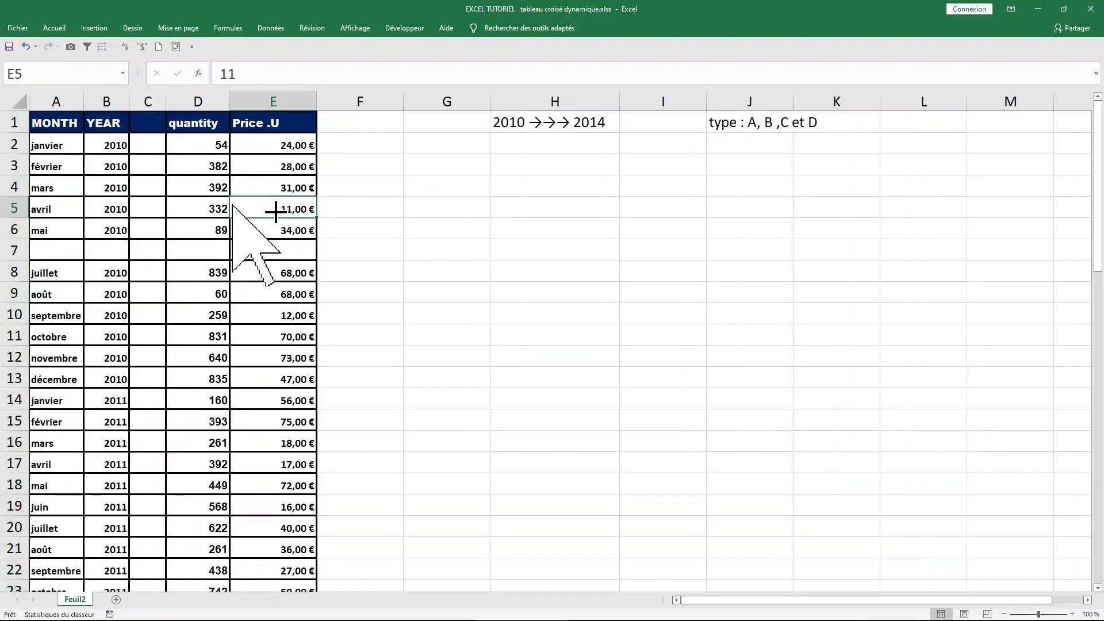
key(ctrl+z)
key(ctrl+z)
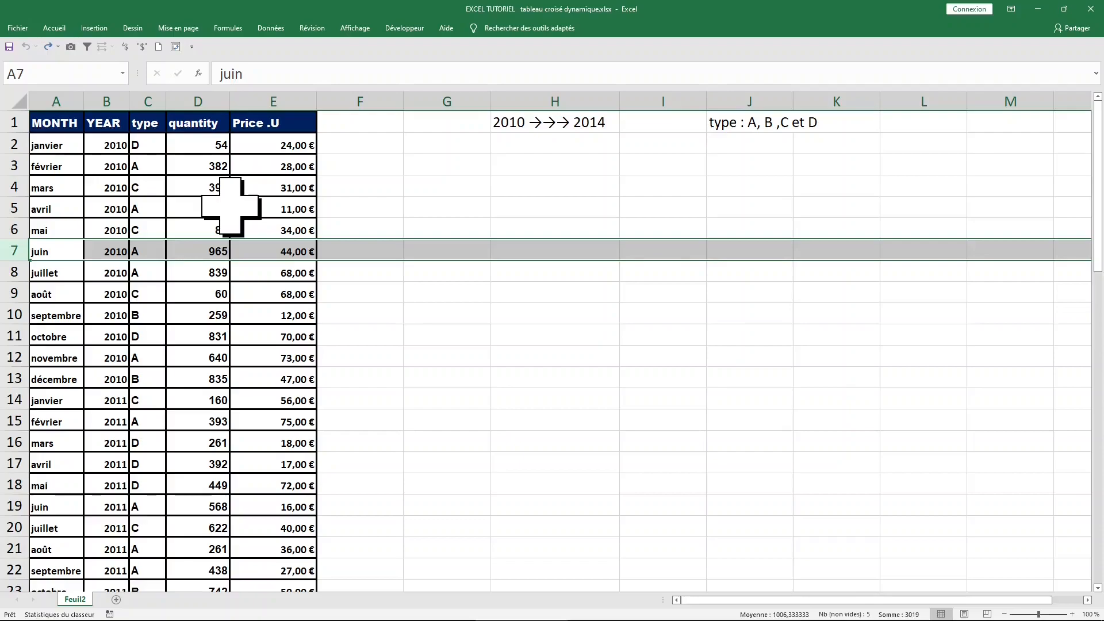
Step: Check the headers of the source table and the kind of data held in the MONTH and quantity columns
click(101, 189)
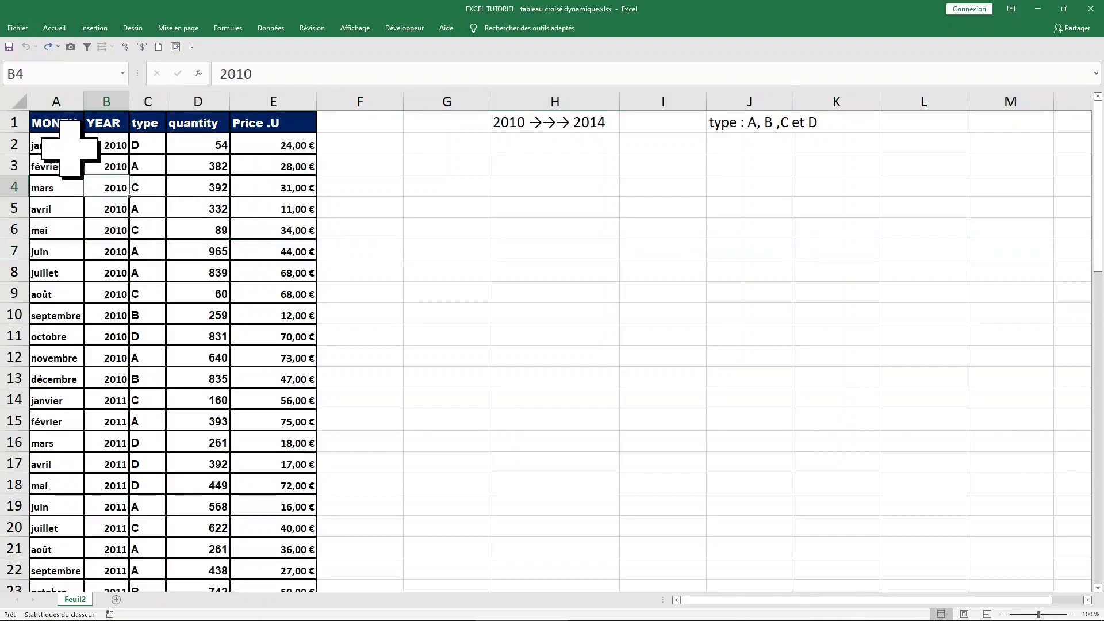
click(58, 123)
click(65, 102)
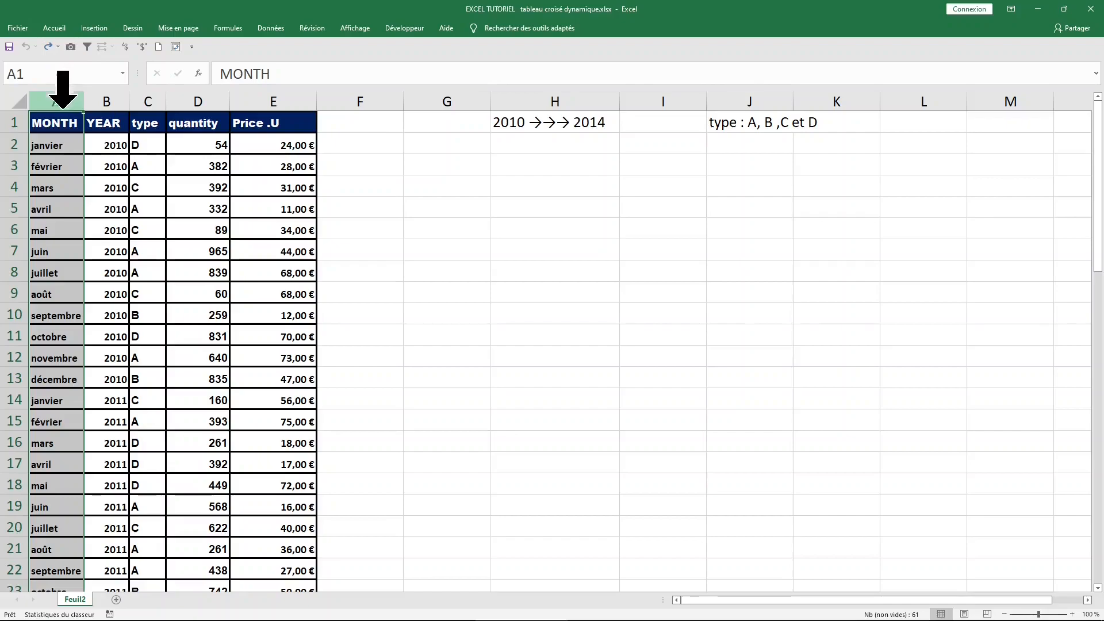
click(50, 146)
click(51, 248)
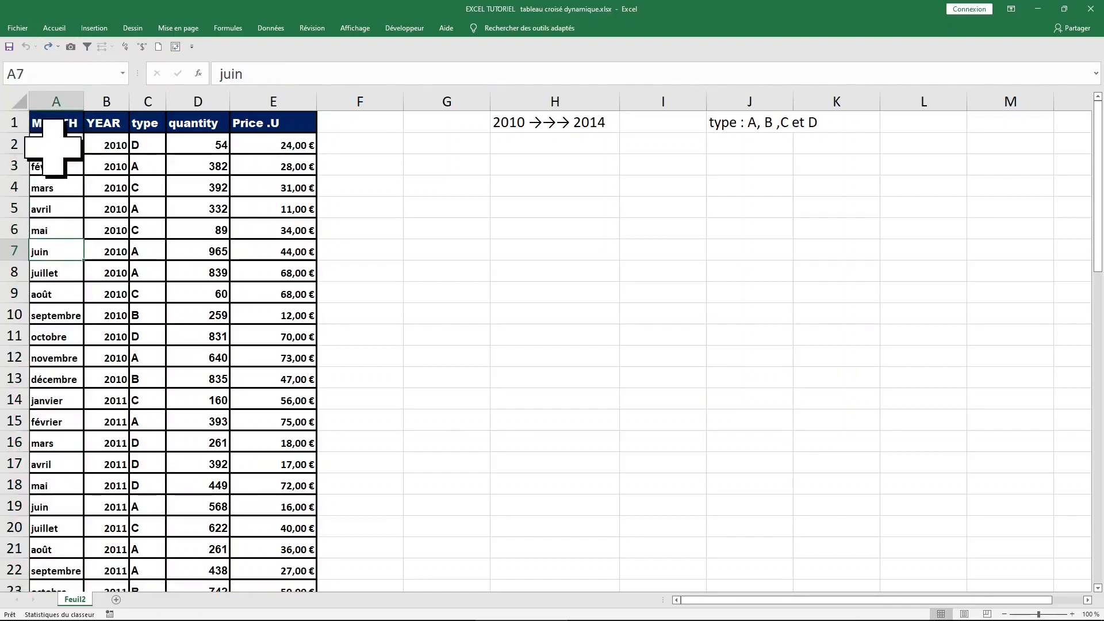
click(226, 148)
click(225, 208)
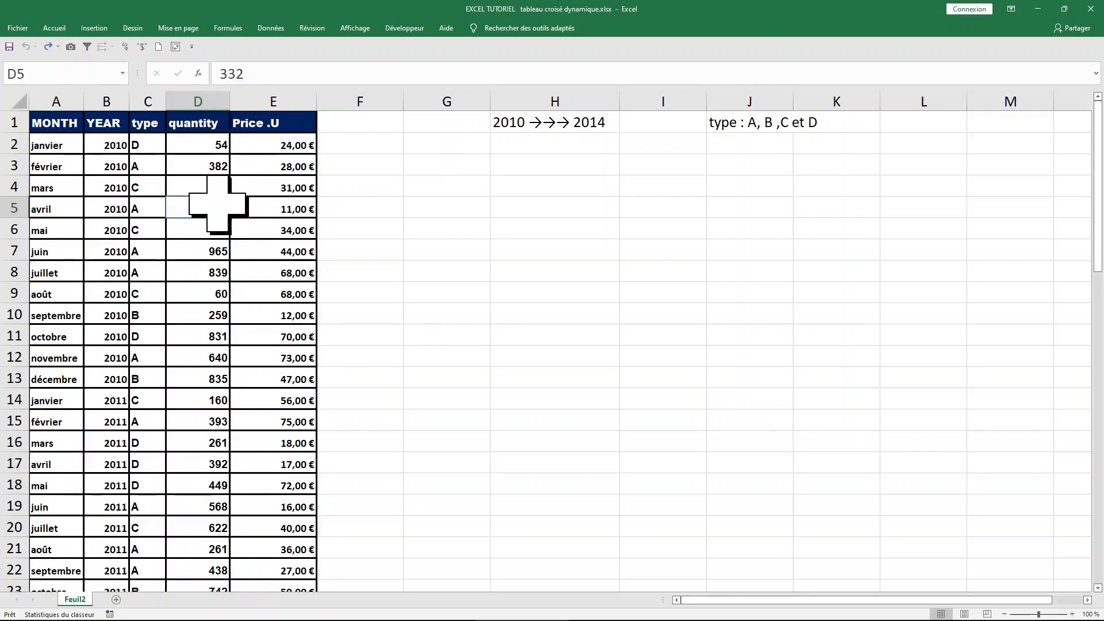
click(80, 147)
click(176, 148)
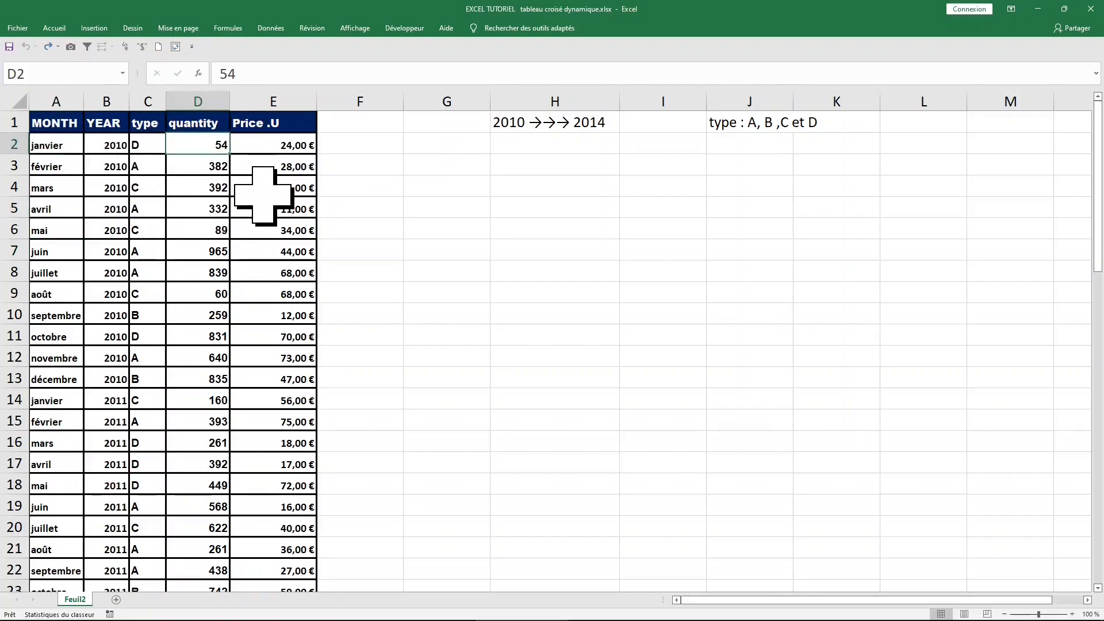
click(180, 227)
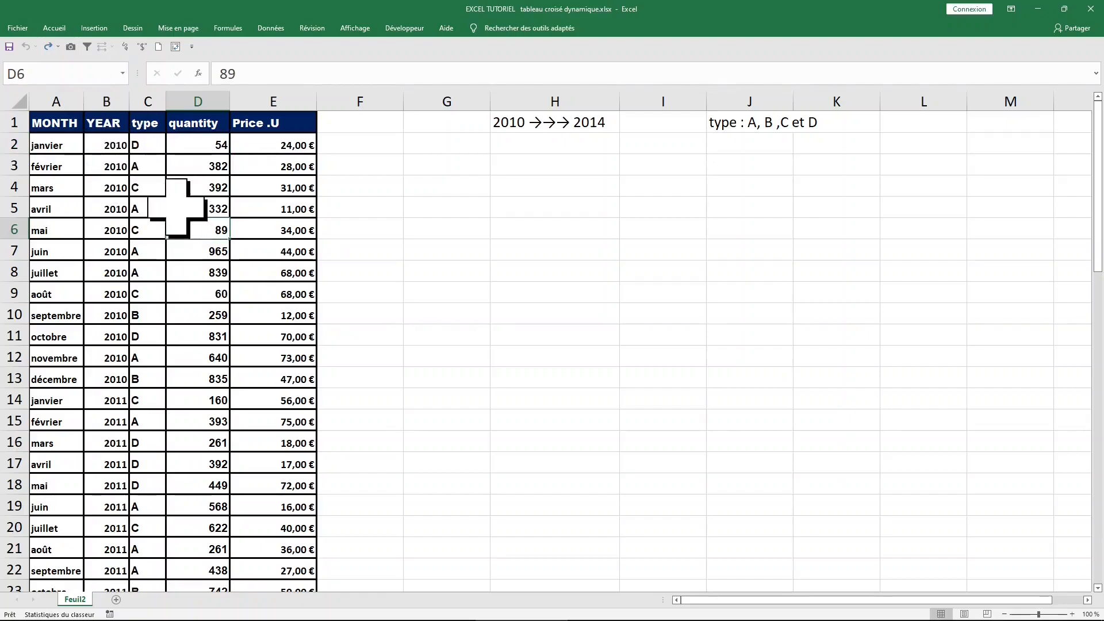
Step: Create a pivot table from the range Feuil2!$A$1:$E$61 on a new worksheet
click(94, 29)
click(17, 60)
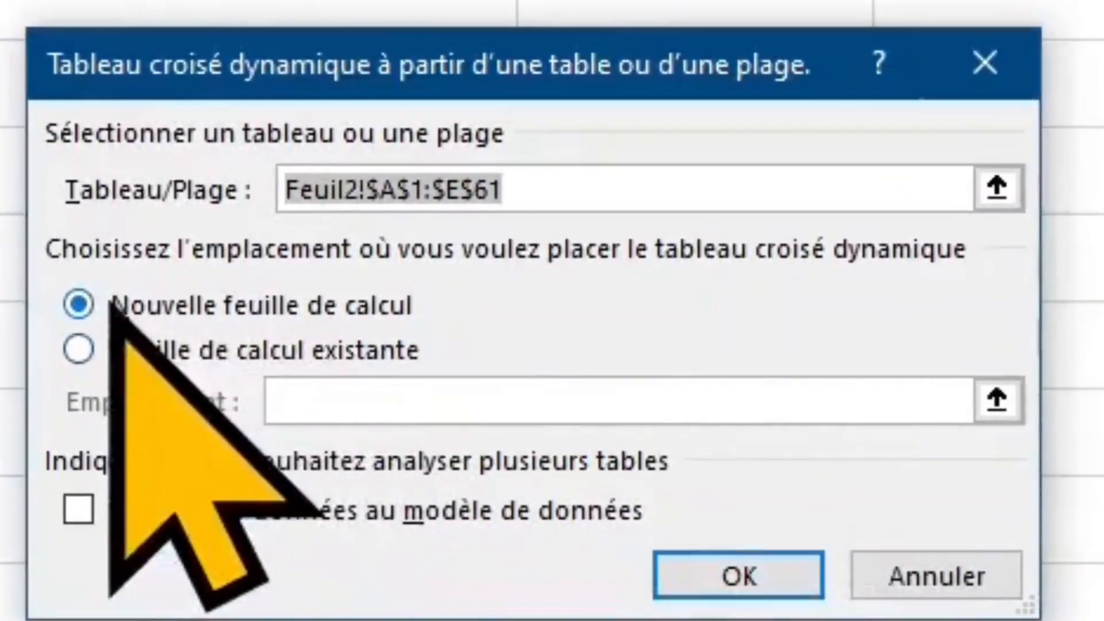
click(217, 350)
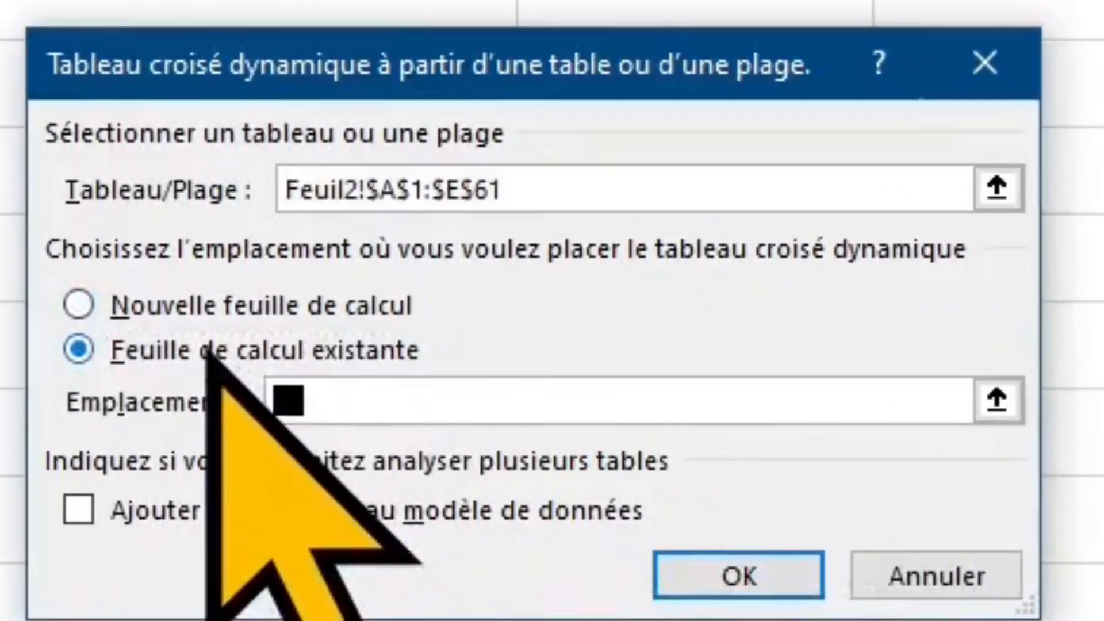
click(227, 305)
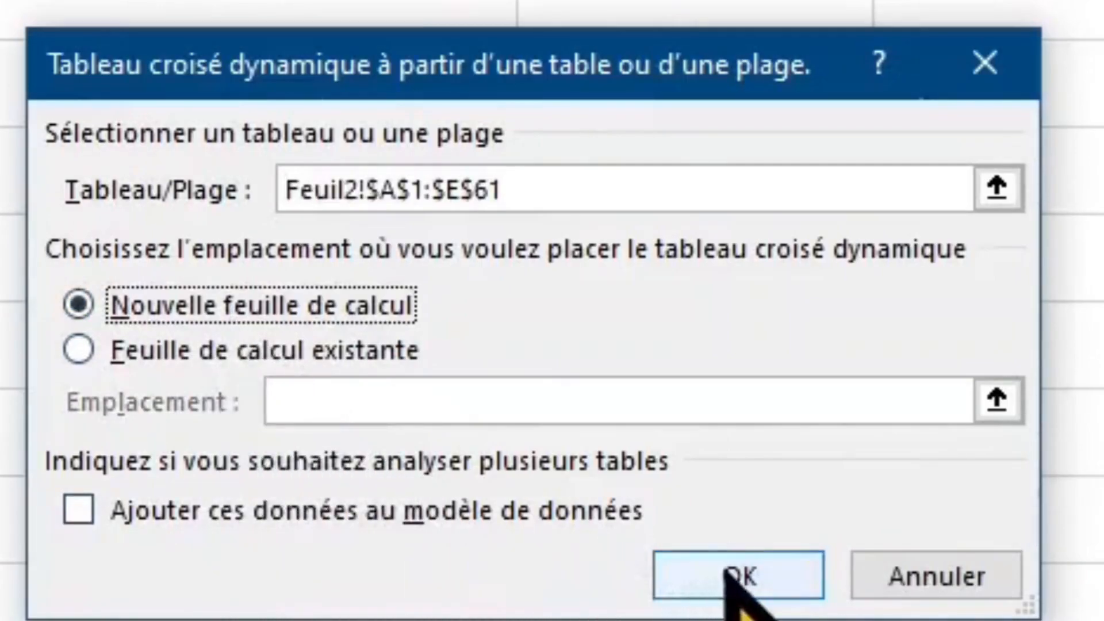
click(729, 570)
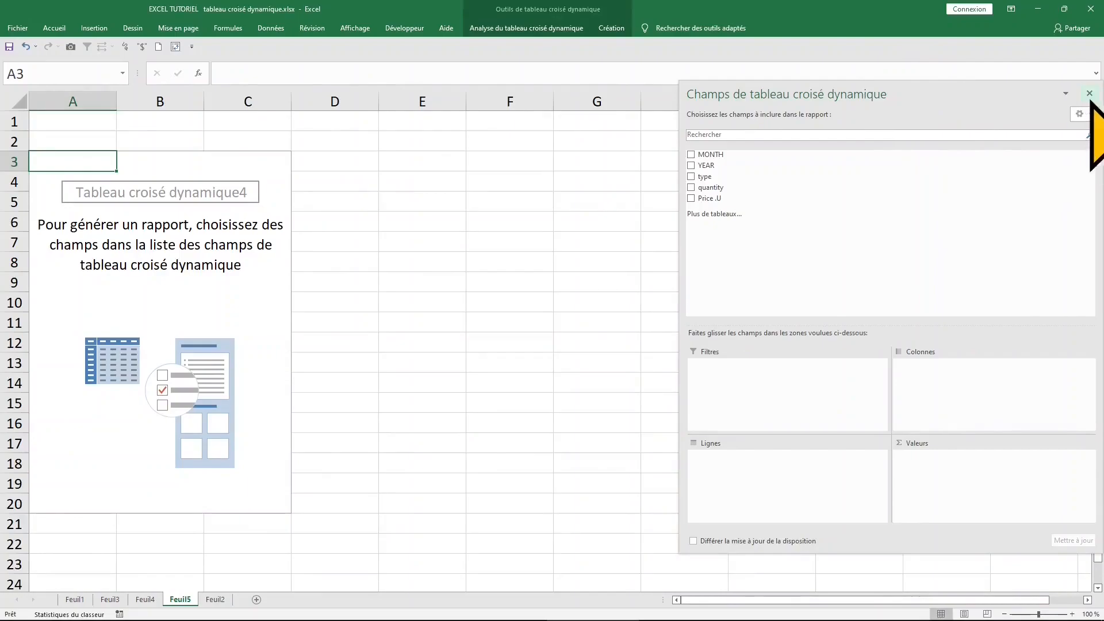
Step: Move the pivot table field pane over the worksheet cells and resize it to be wider and shorter
click(1066, 93)
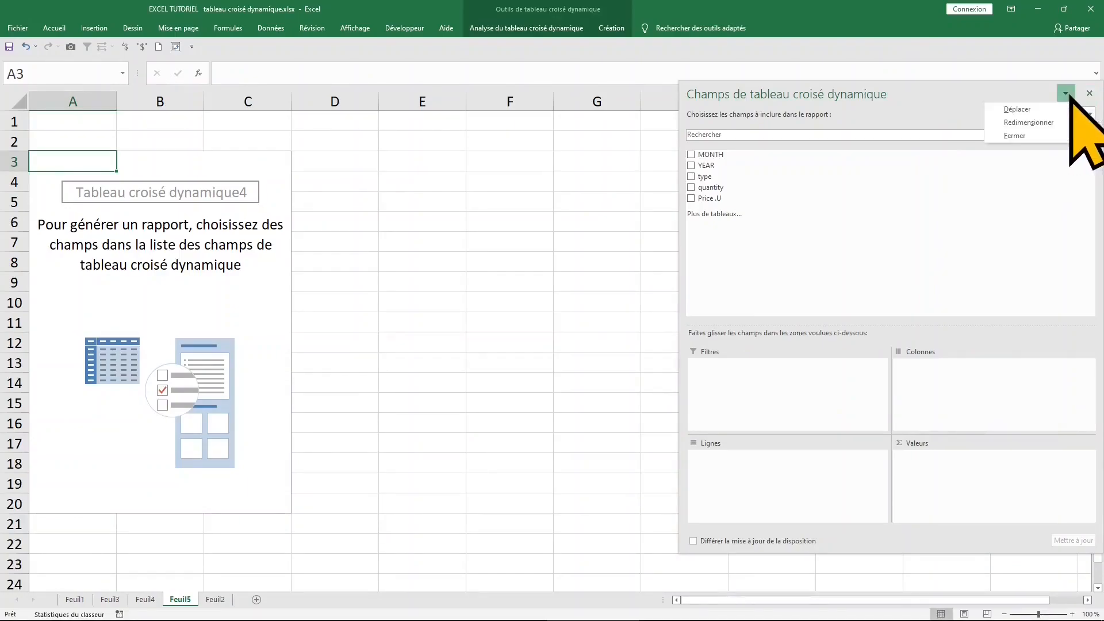
click(1029, 110)
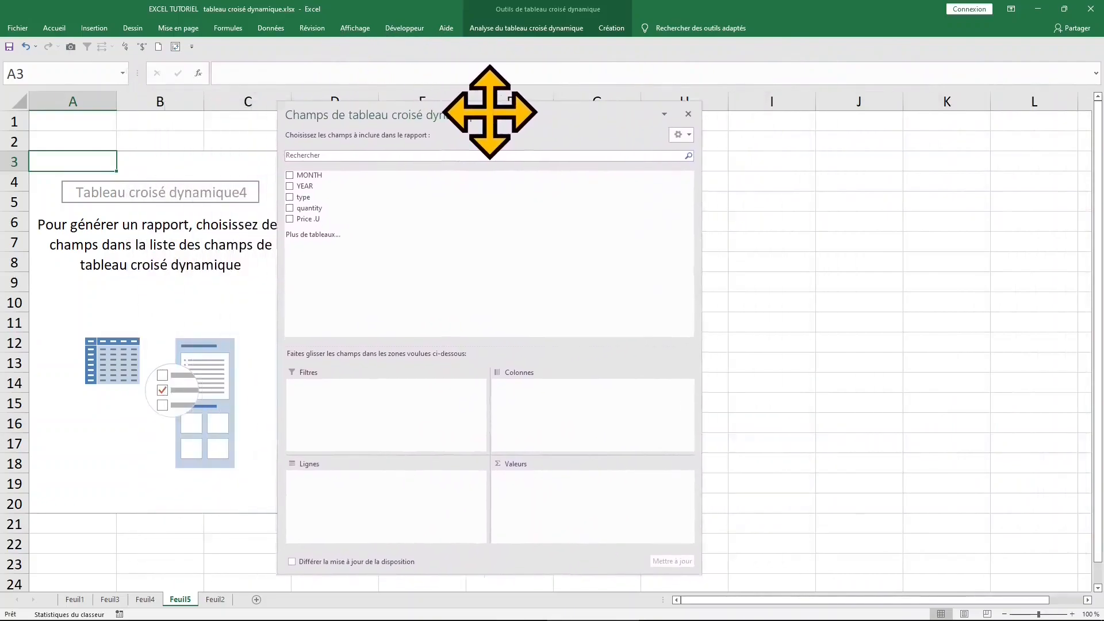
click(528, 51)
click(721, 75)
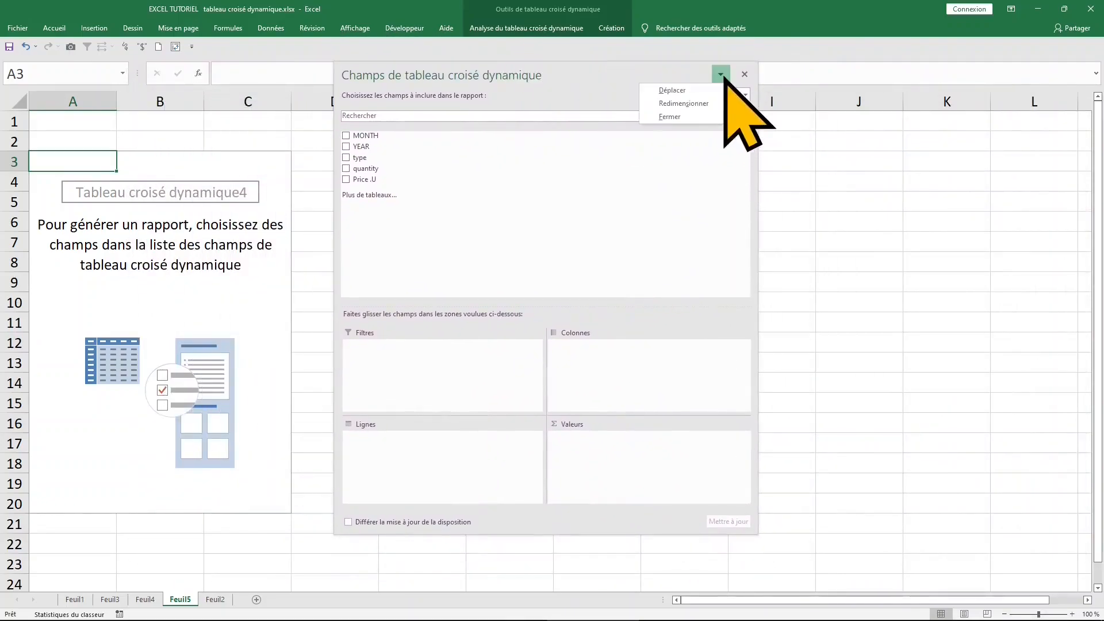
click(683, 103)
mouse_move(722, 525)
mouse_down()
mouse_move(744, 579)
mouse_move(697, 476)
mouse_move(587, 352)
mouse_move(732, 446)
mouse_move(944, 537)
mouse_move(908, 544)
mouse_move(537, 197)
mouse_move(661, 316)
mouse_move(838, 422)
mouse_move(862, 483)
mouse_up()
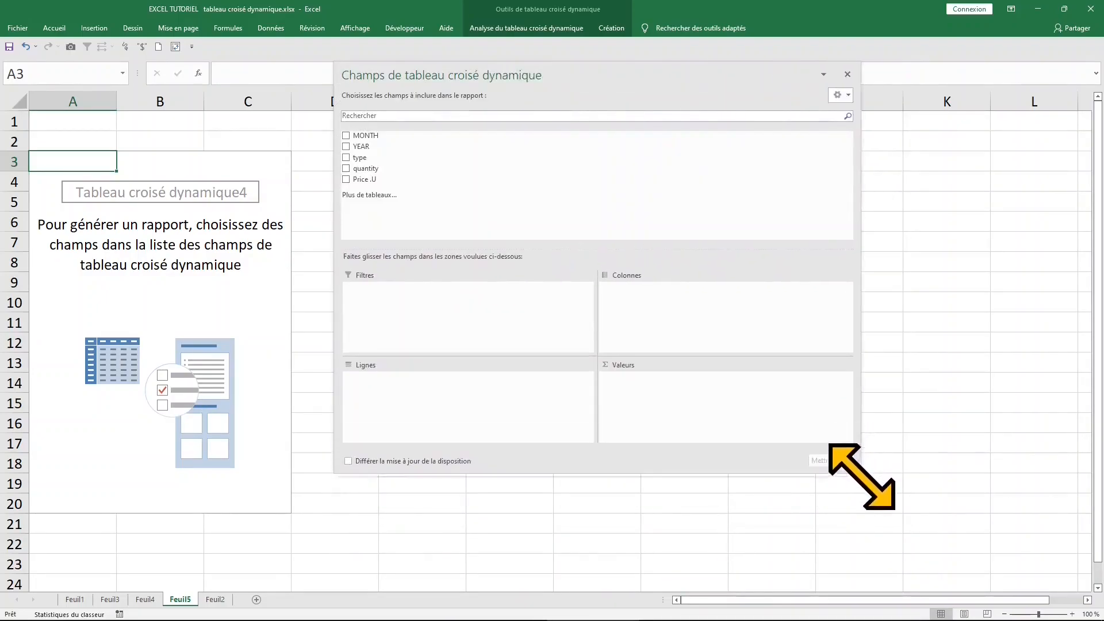
click(825, 76)
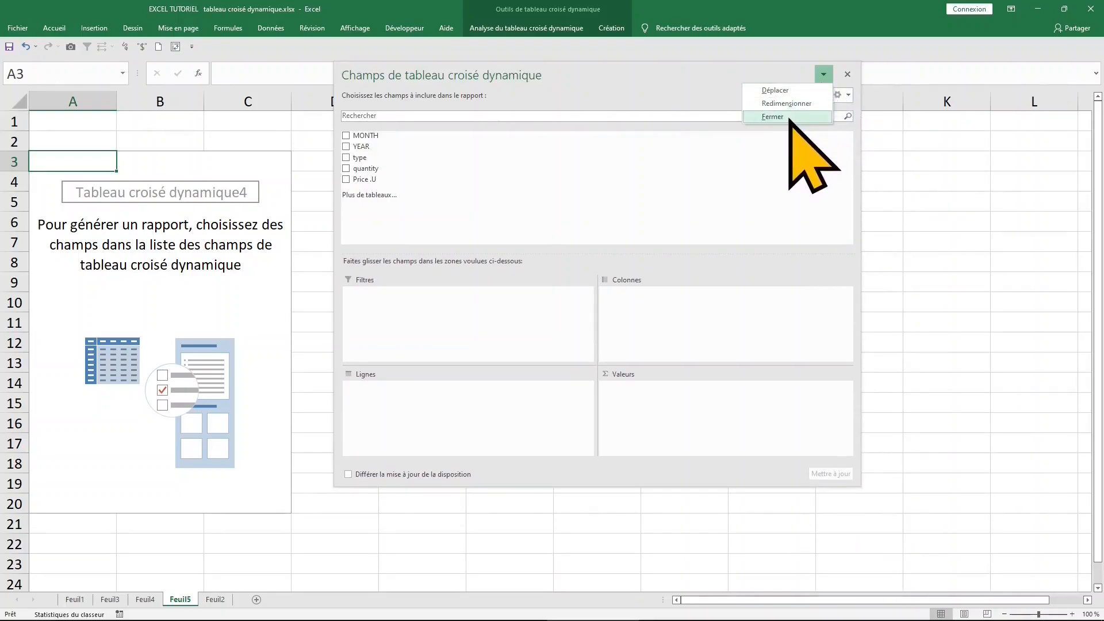
click(717, 160)
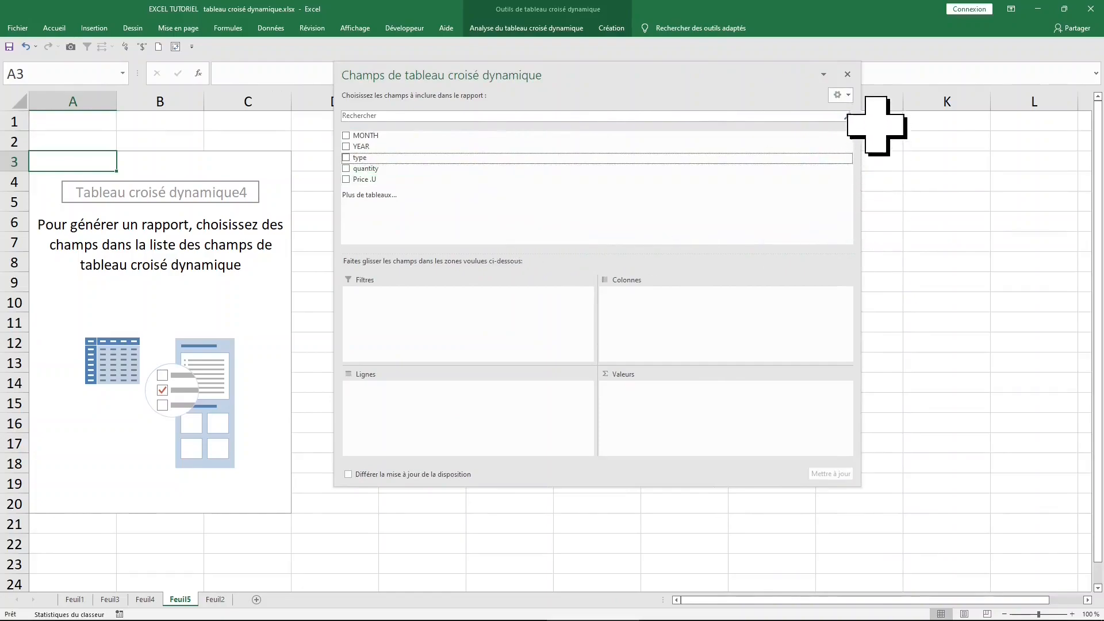
Step: Set the pivot table field pane's layout to show the fields and zones side by side (Champs et Zones côte à côte)
click(848, 95)
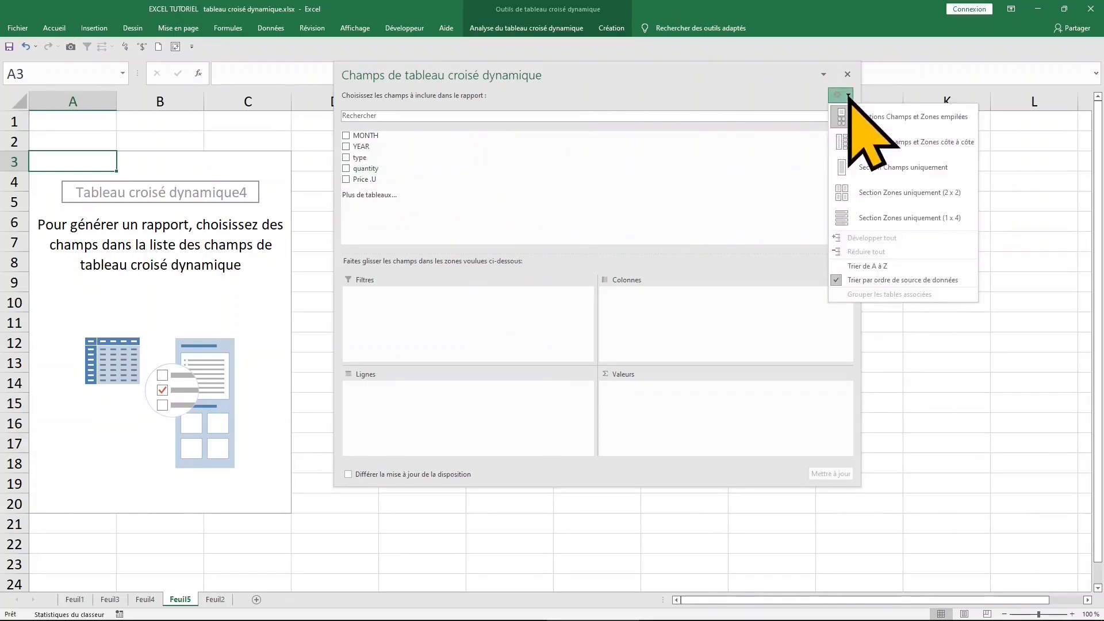
click(901, 144)
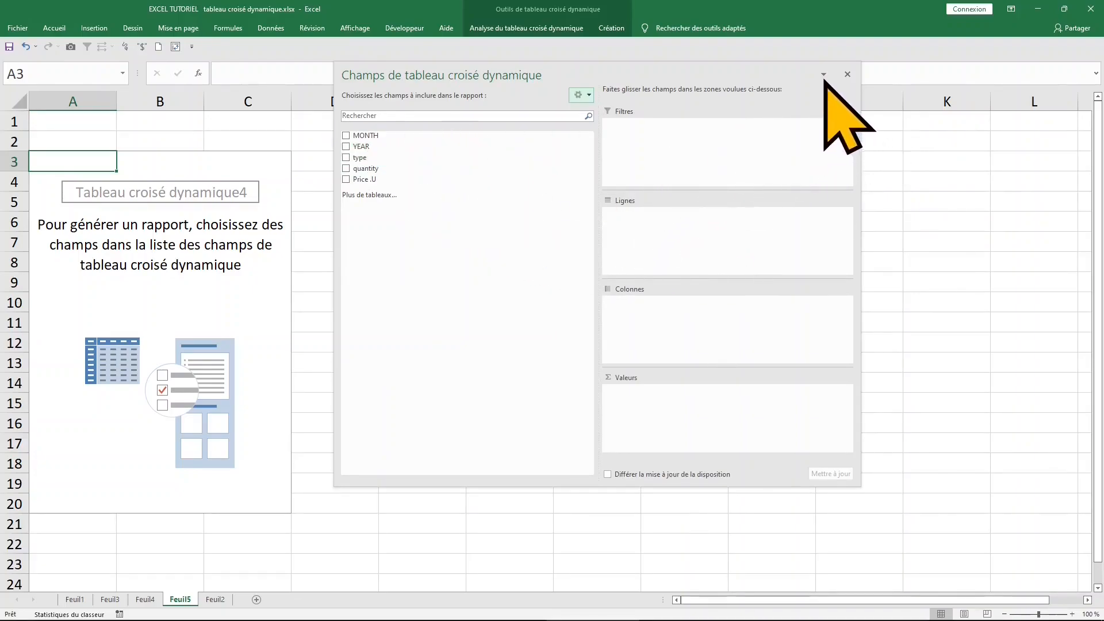
Step: Set the pivot table field pane's layout to stack the field list above the zones
click(823, 74)
click(770, 91)
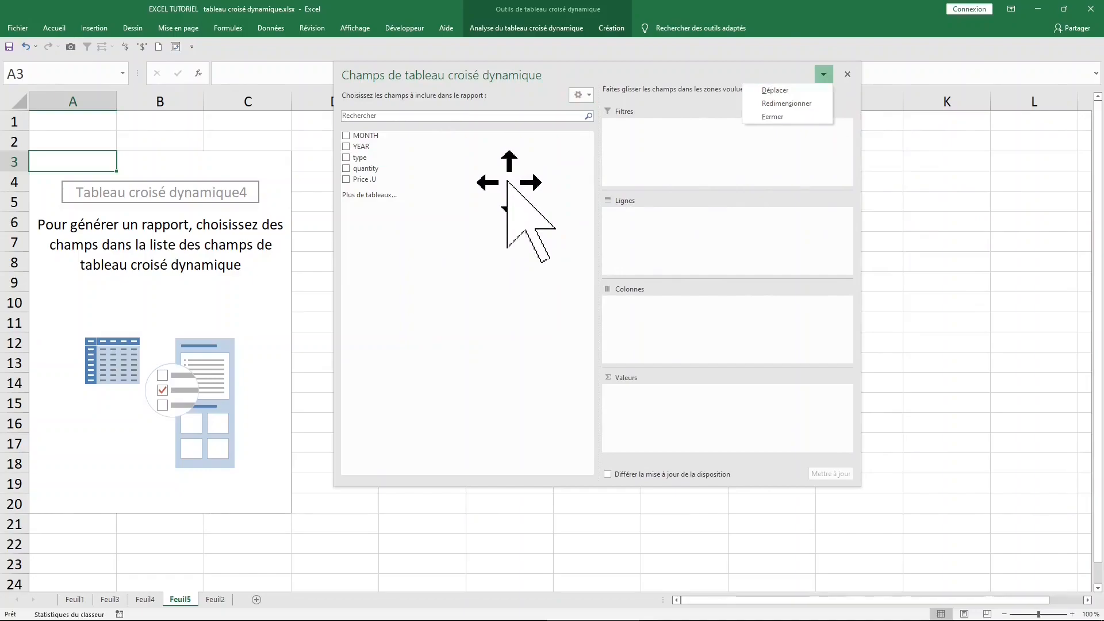
click(585, 95)
click(642, 117)
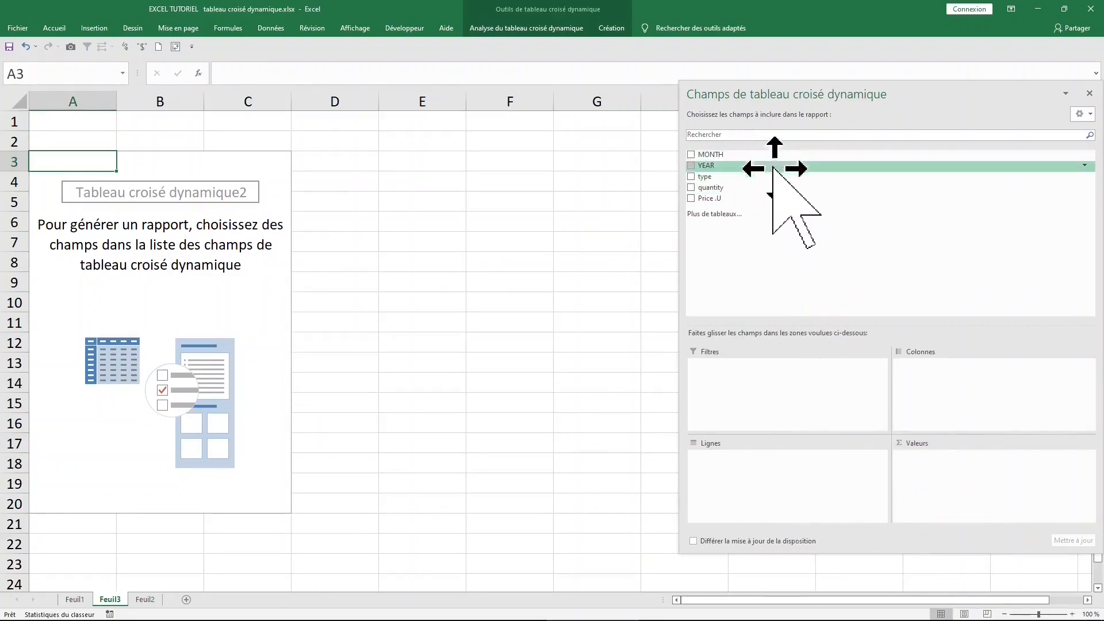
Step: Place the MONTH field in the Lignes zone and the quantity field in the Valeurs zone
drag(742, 163, 743, 201)
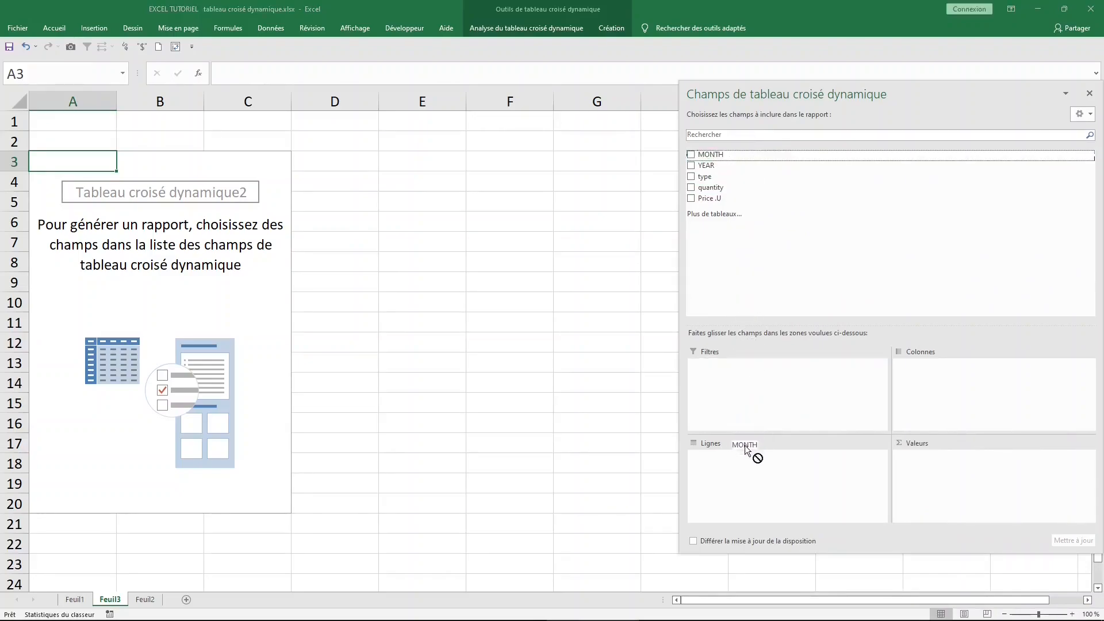
drag(742, 466, 743, 463)
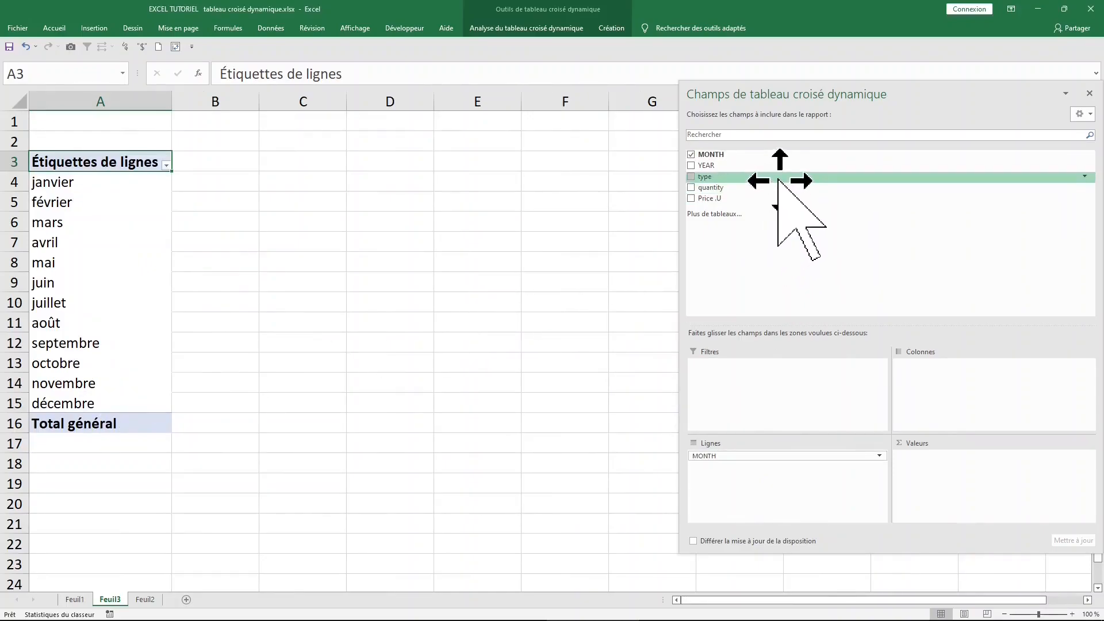
drag(770, 189, 998, 470)
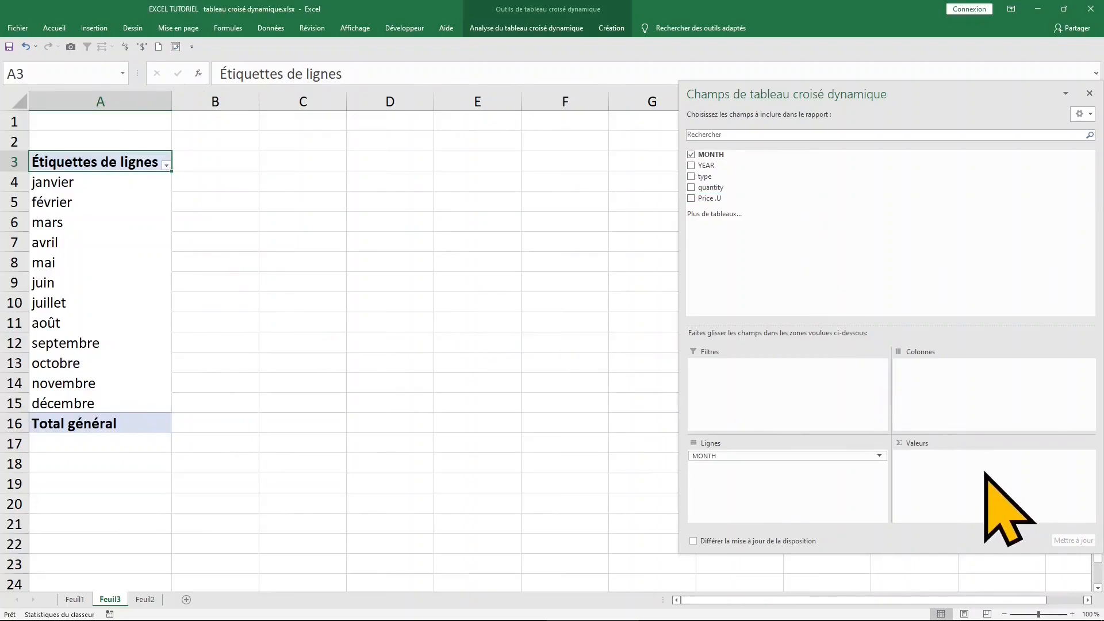
drag(742, 188, 953, 483)
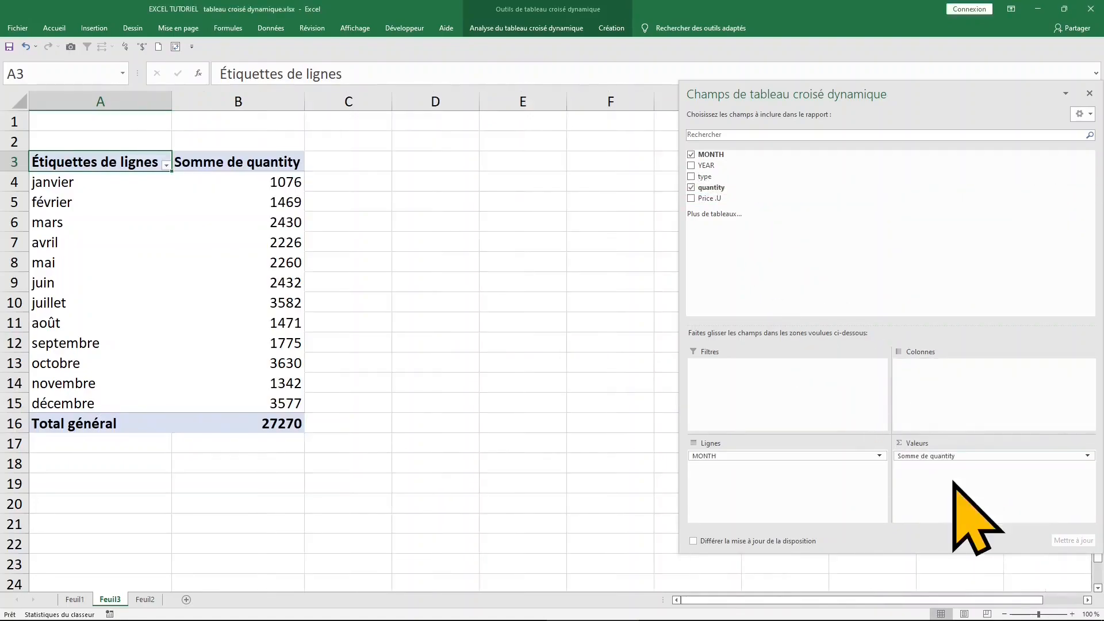
Step: Compare the pivot table's summed quantity for janvier with the janvier rows of the source table on Feuil2
click(81, 186)
click(268, 184)
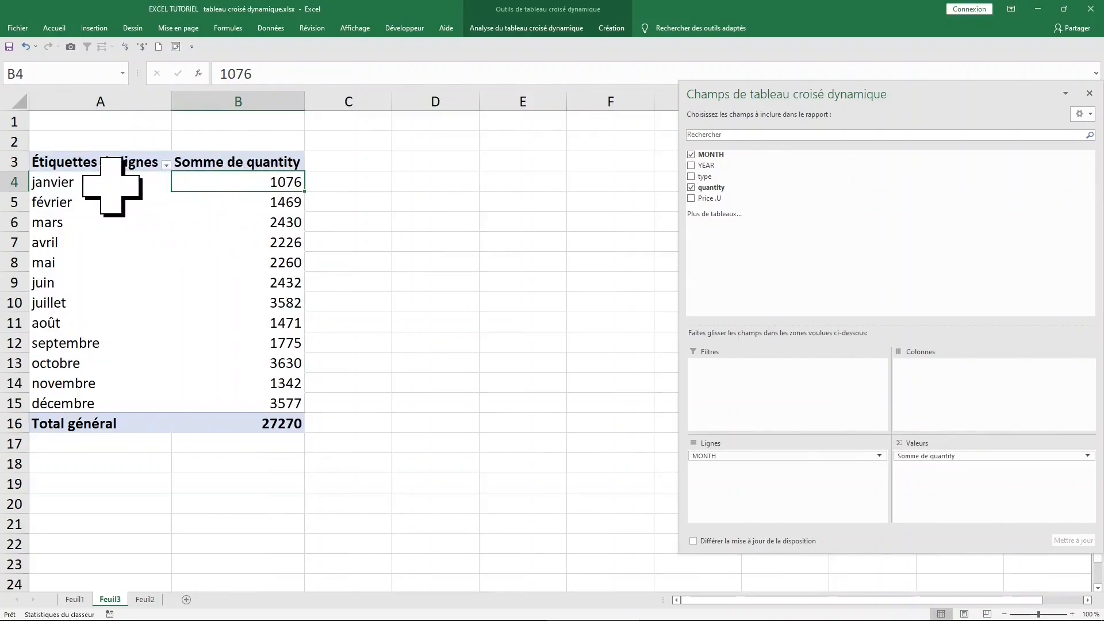
click(86, 184)
click(258, 181)
click(76, 183)
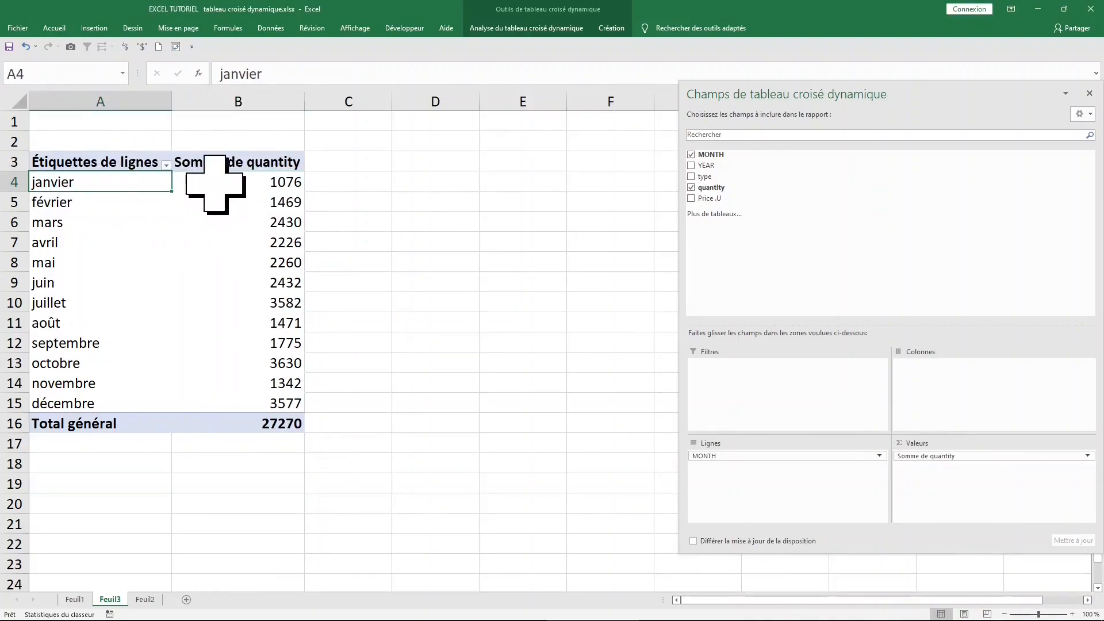
click(149, 600)
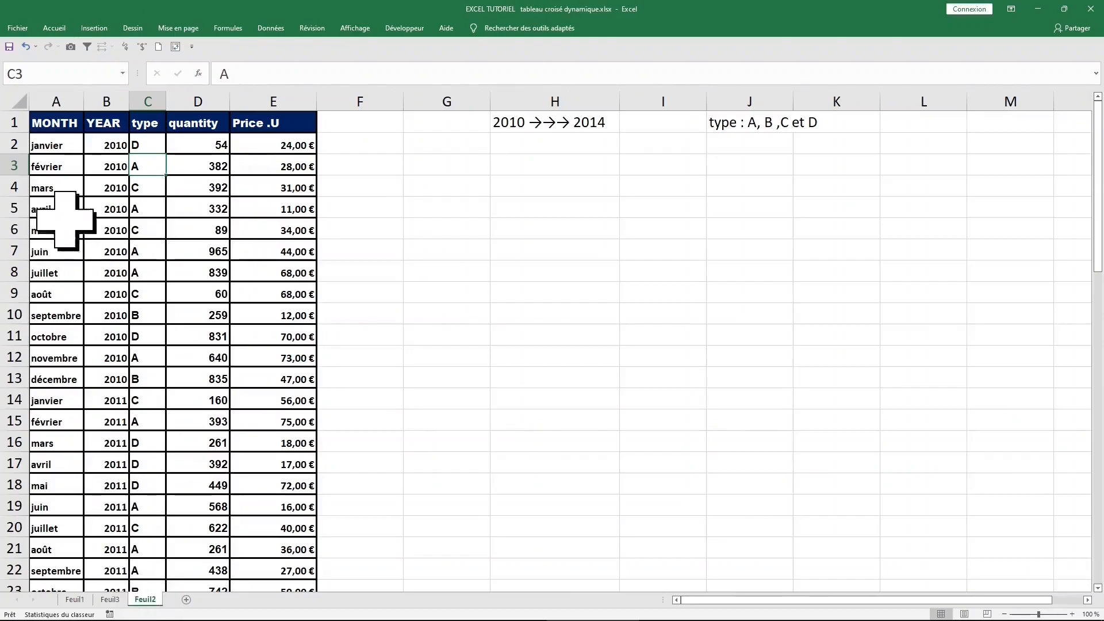
click(59, 148)
drag(59, 148, 259, 148)
drag(80, 398, 267, 399)
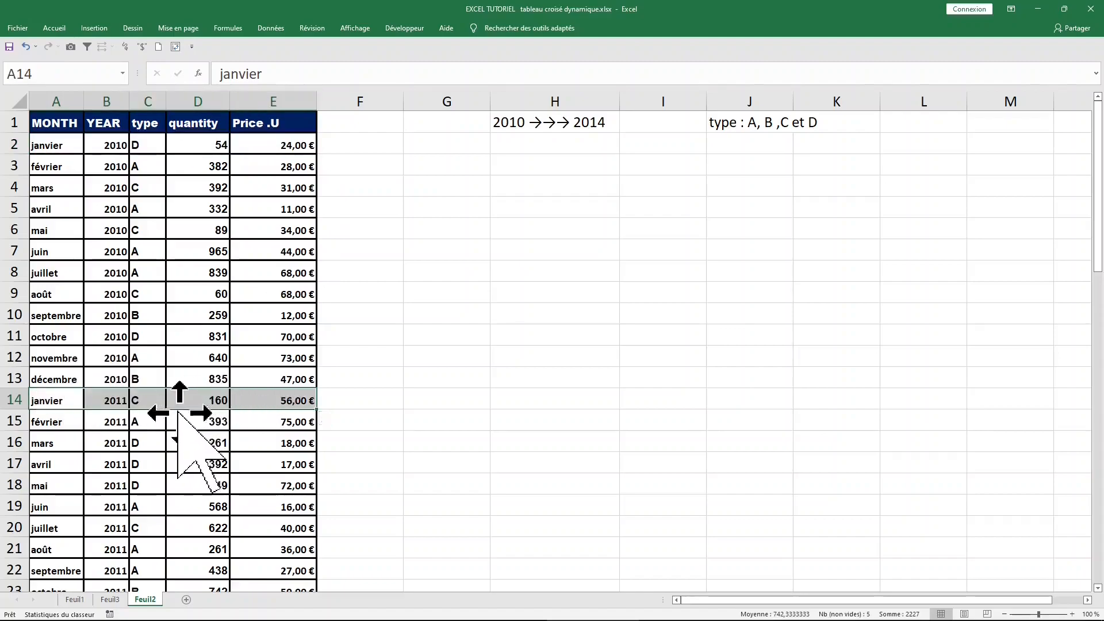
scroll(165, 415, down, 9)
scroll(159, 419, up, 9)
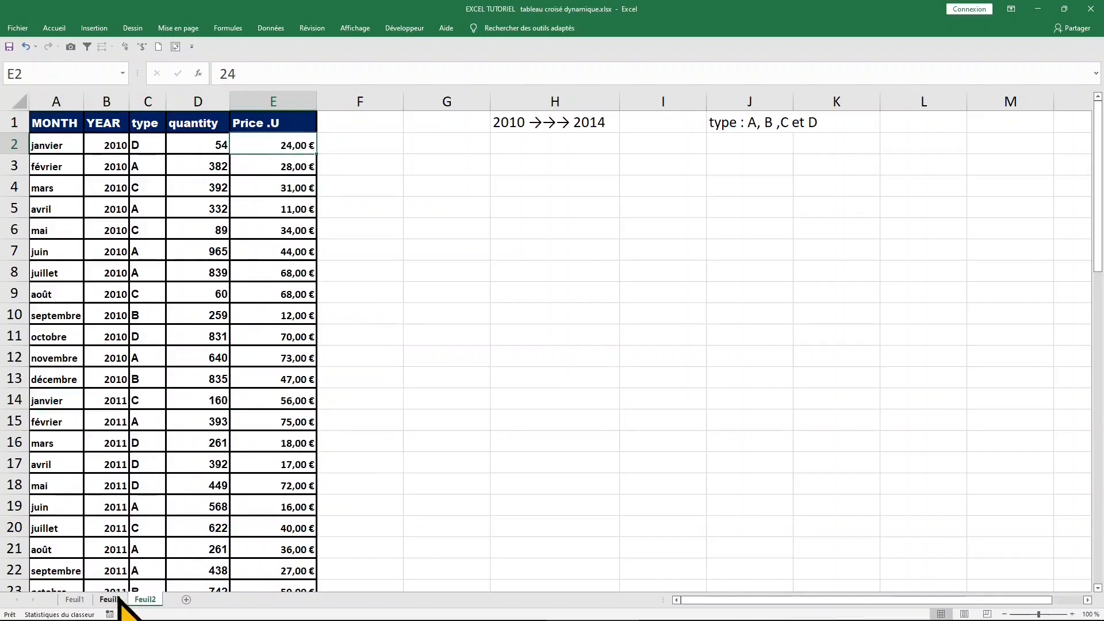
click(110, 600)
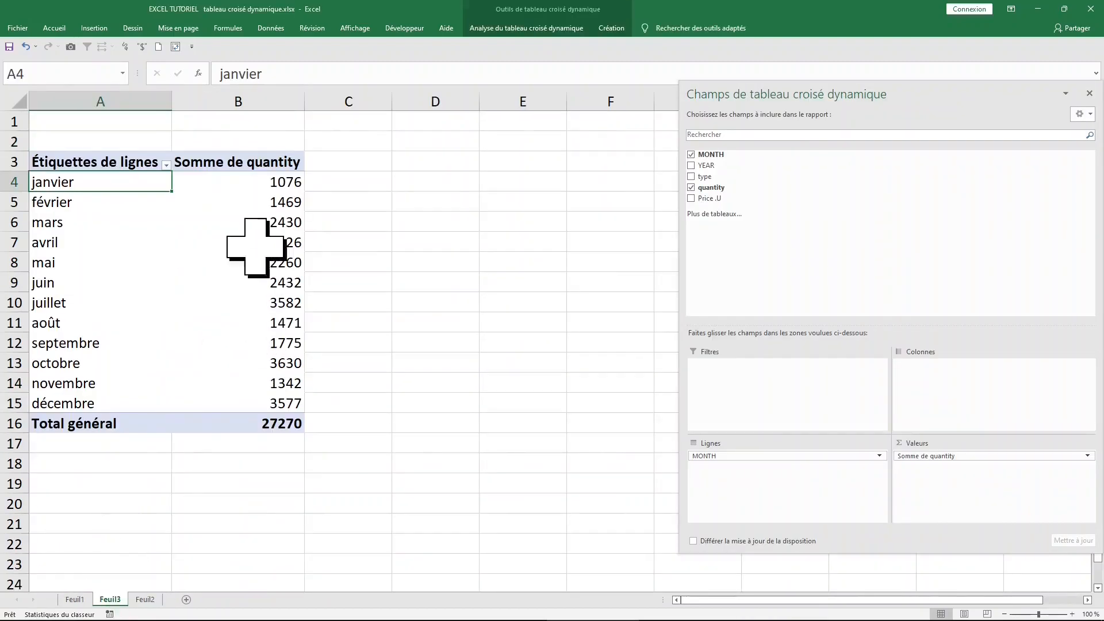
click(246, 182)
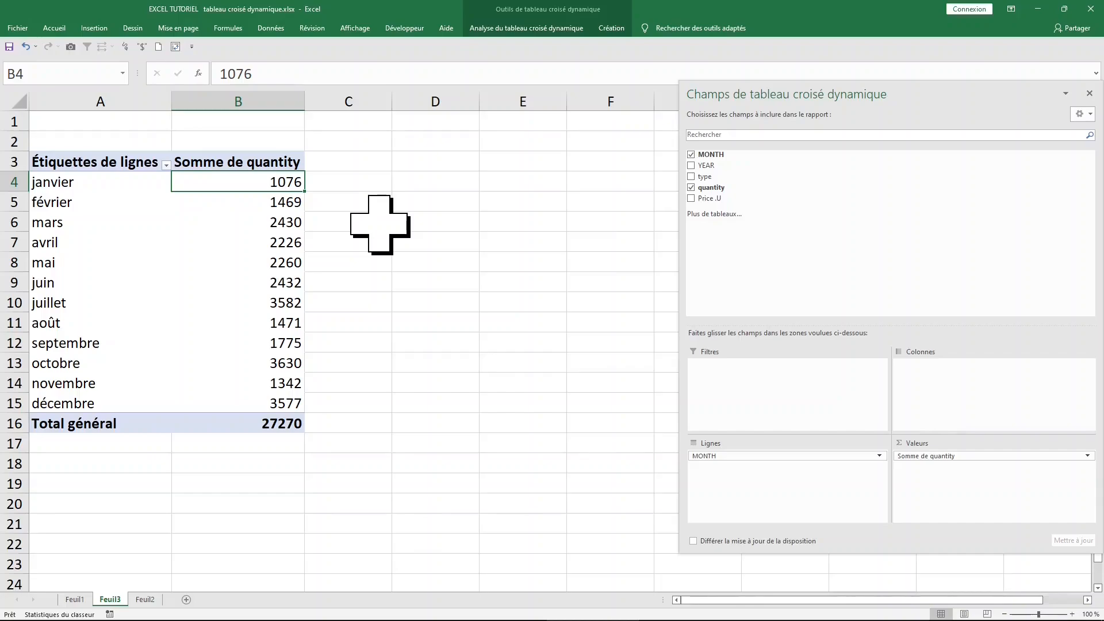
Step: Add the YEAR field to the Lignes zone above MONTH
click(82, 191)
drag(82, 192, 98, 396)
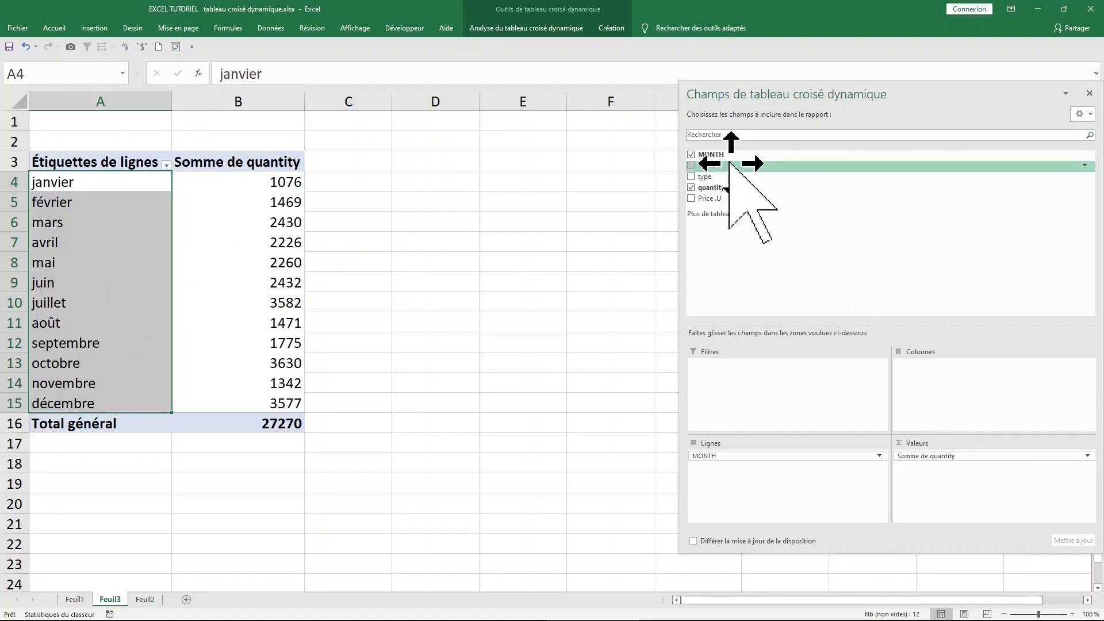
drag(729, 165, 730, 168)
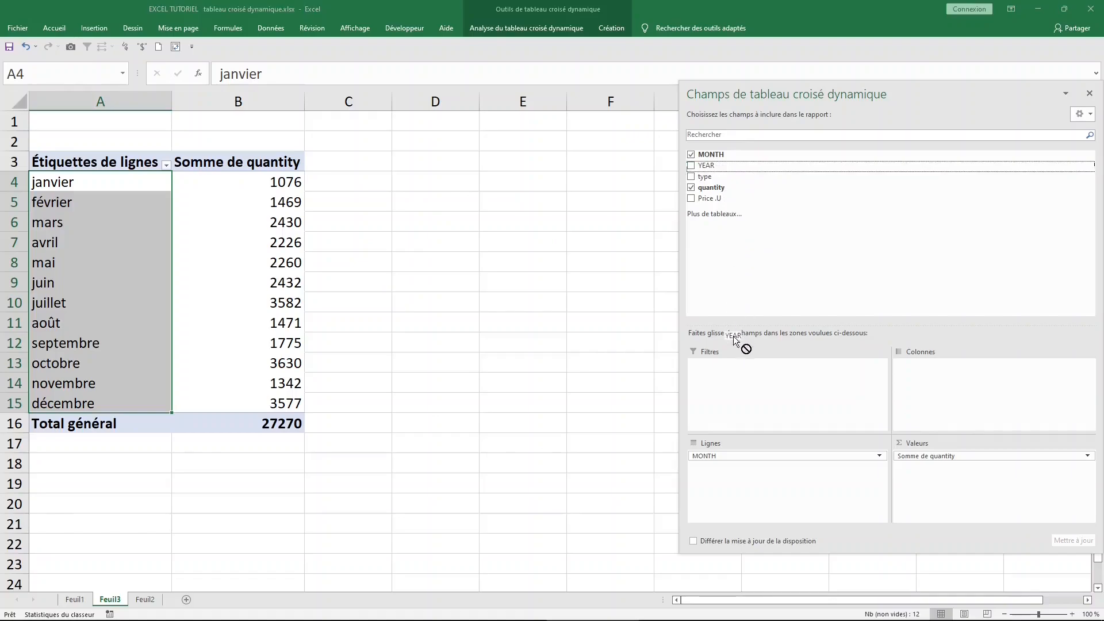
drag(734, 345, 732, 457)
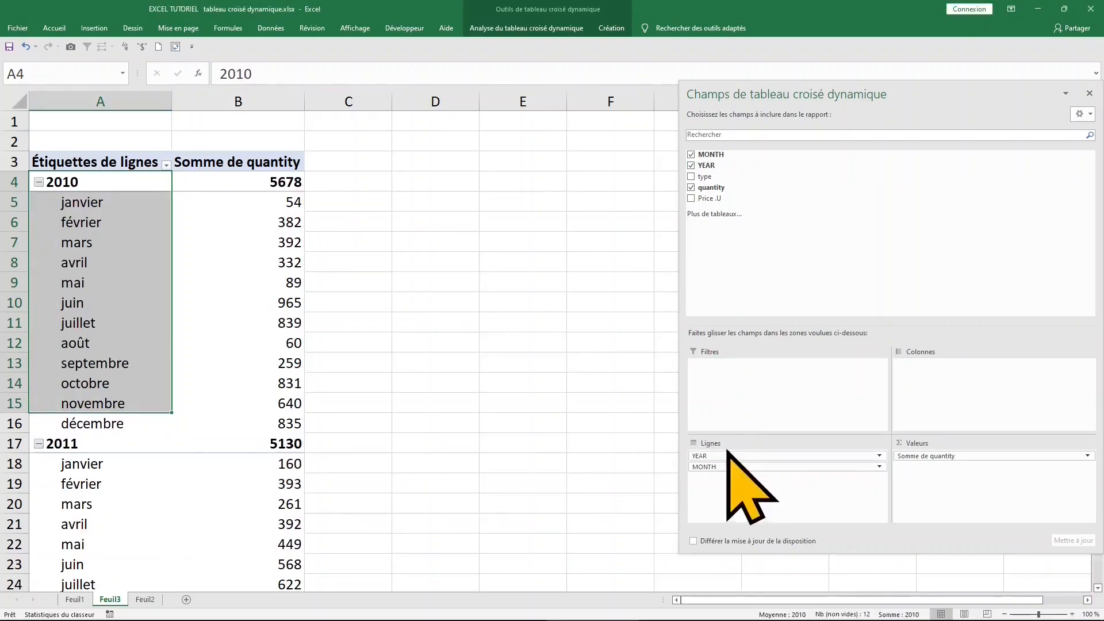
Step: Examine the monthly quantities grouped under each year, the yearly totals and the grand total in the pivot table
click(110, 183)
click(248, 204)
click(113, 204)
drag(113, 206, 250, 409)
scroll(141, 449, down, 5)
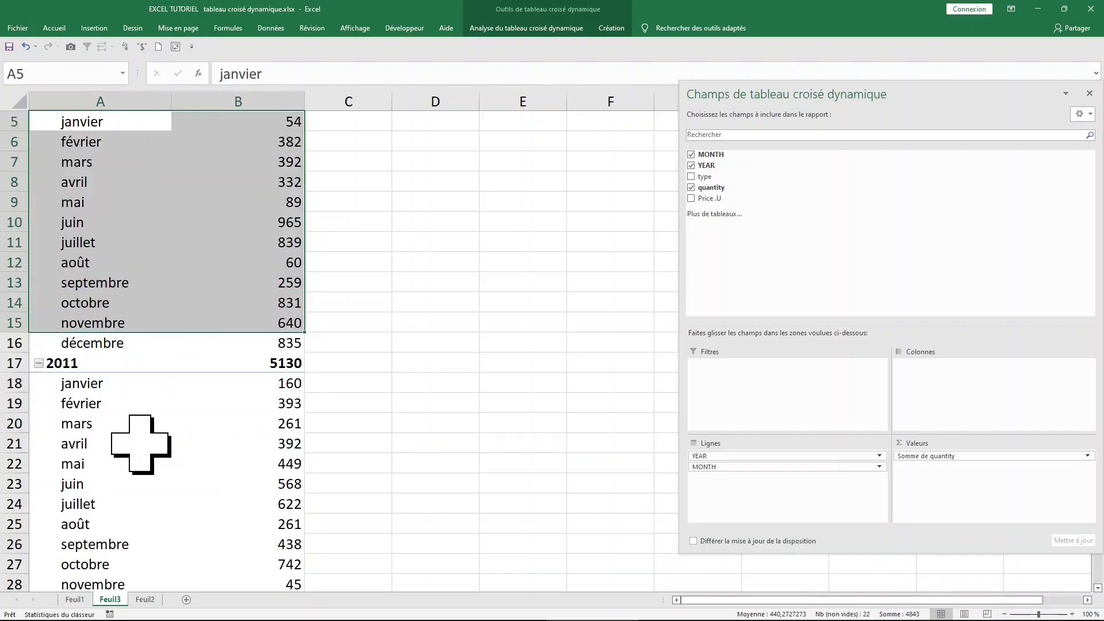
scroll(141, 444, down, 15)
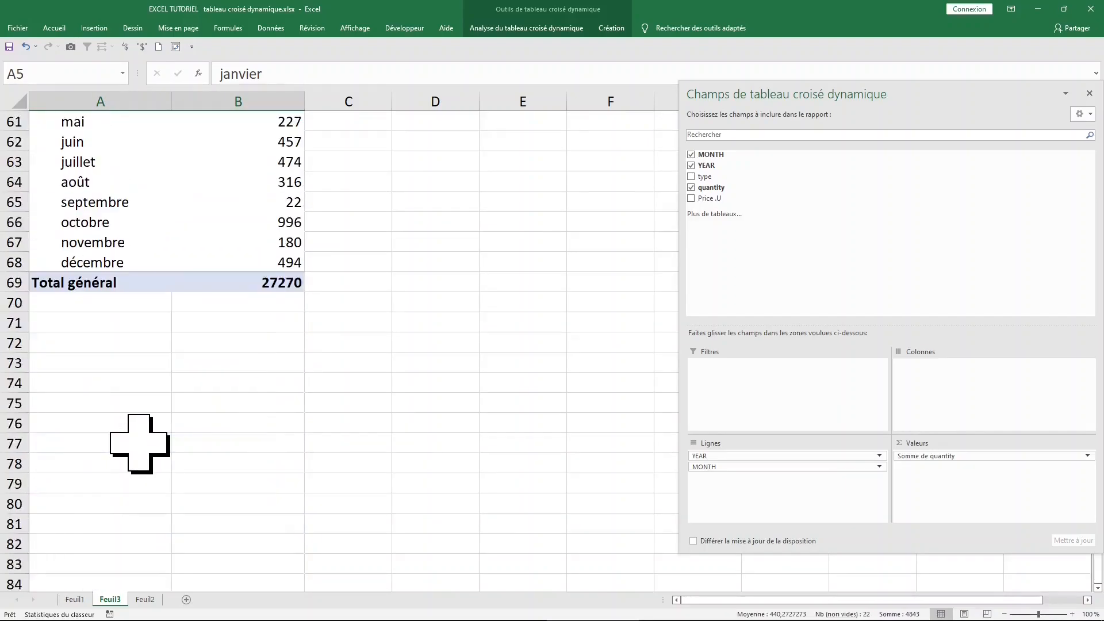
scroll(140, 443, up, 3)
click(302, 442)
scroll(365, 415, up, 12)
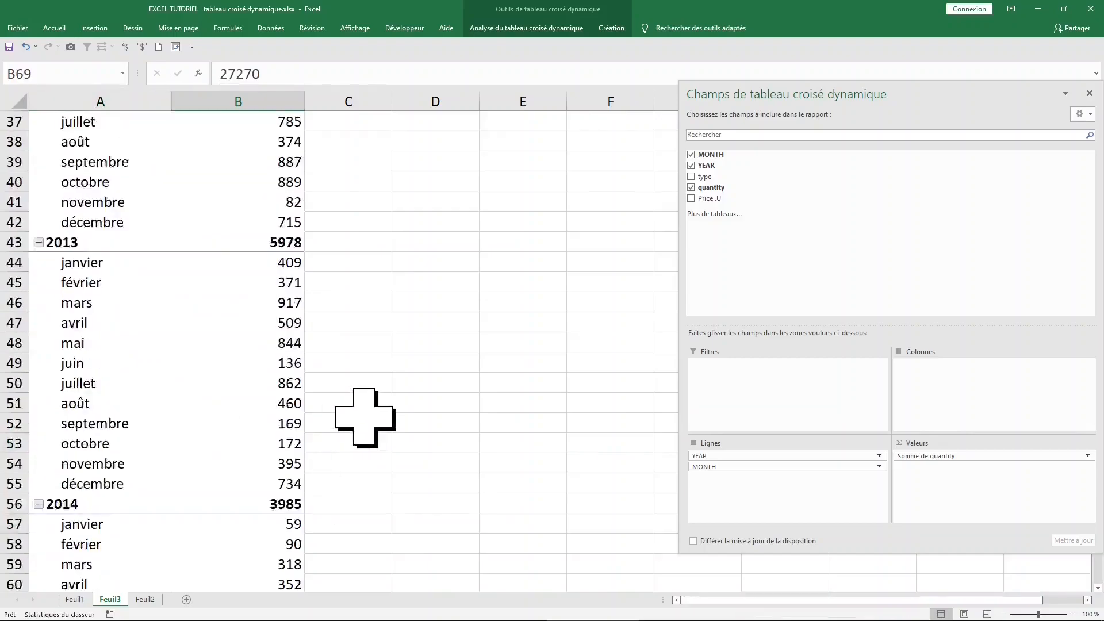
scroll(365, 418, up, 5)
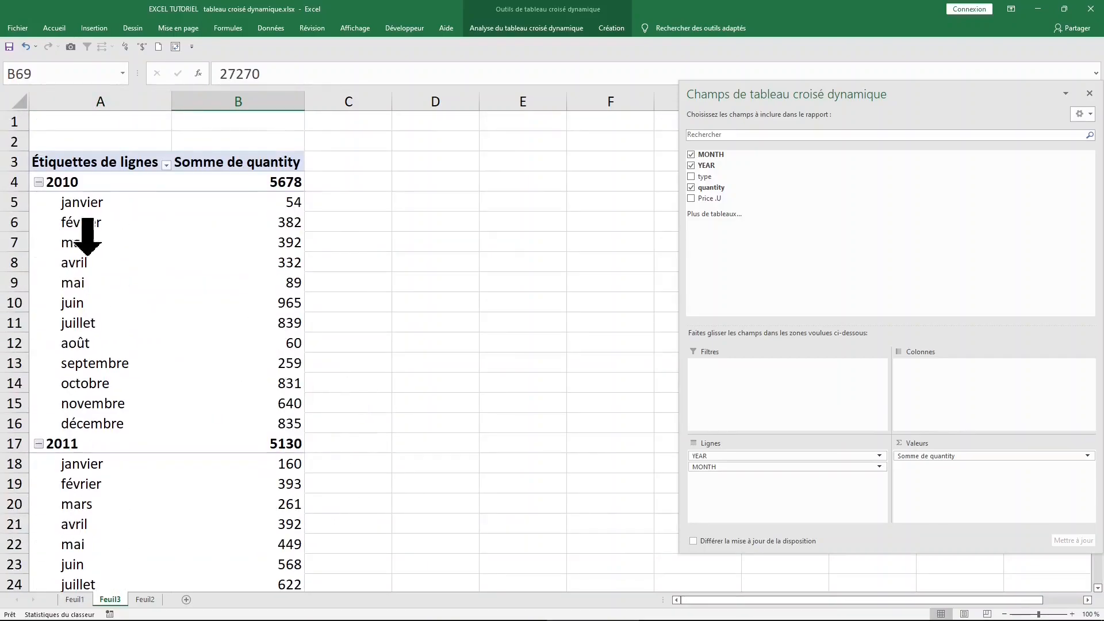
Step: Set the pivot table's report layout to tabular form (Afficher sous forme tabulaire)
click(130, 244)
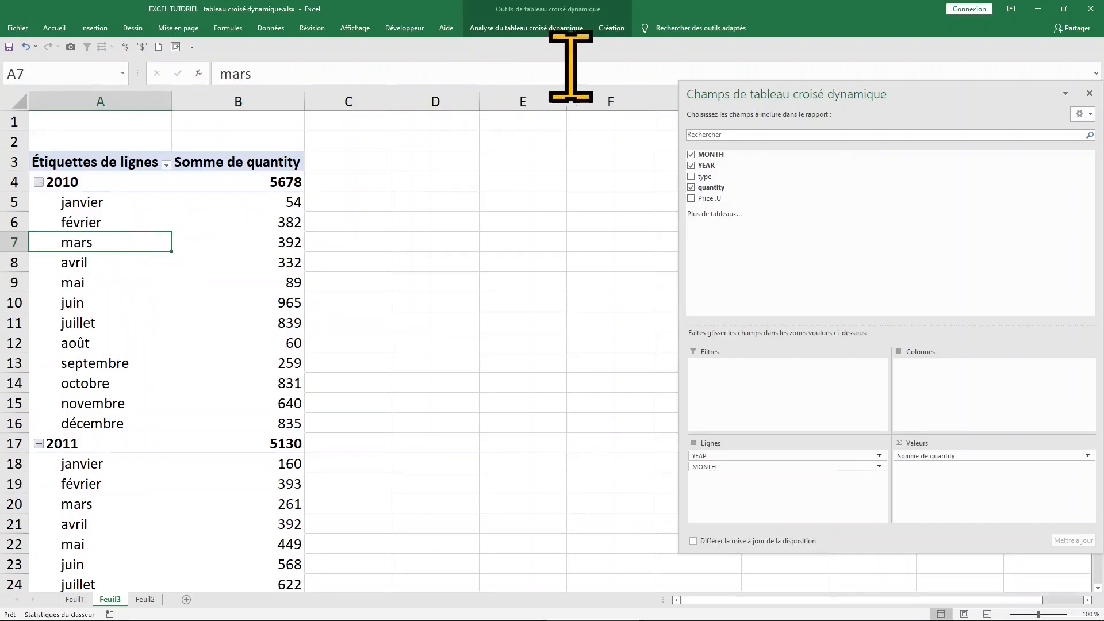
click(613, 32)
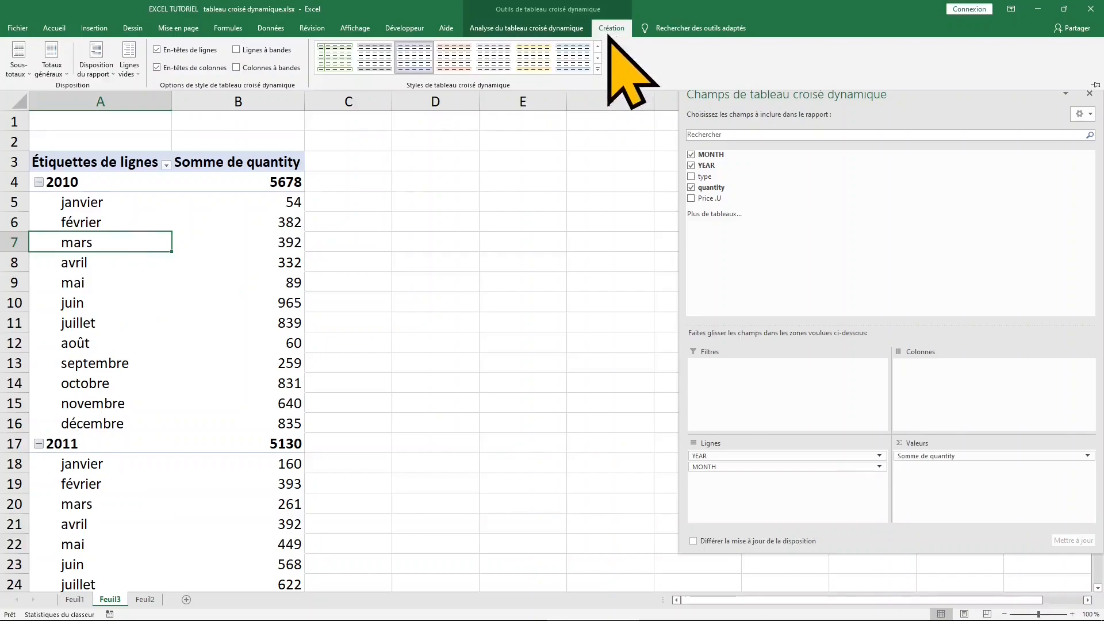
click(112, 74)
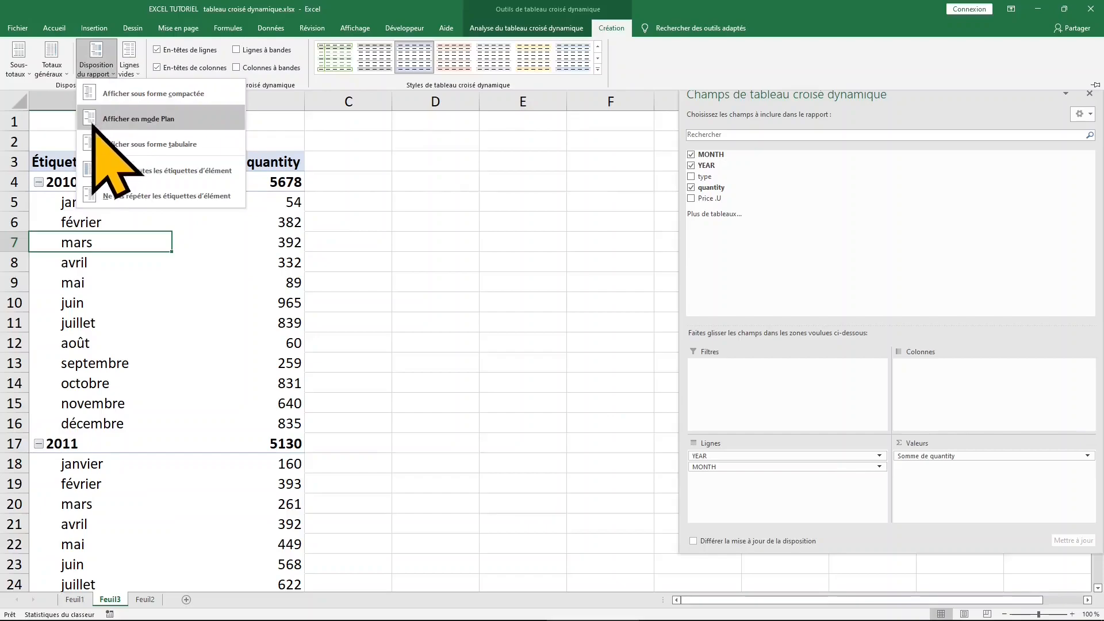
click(166, 145)
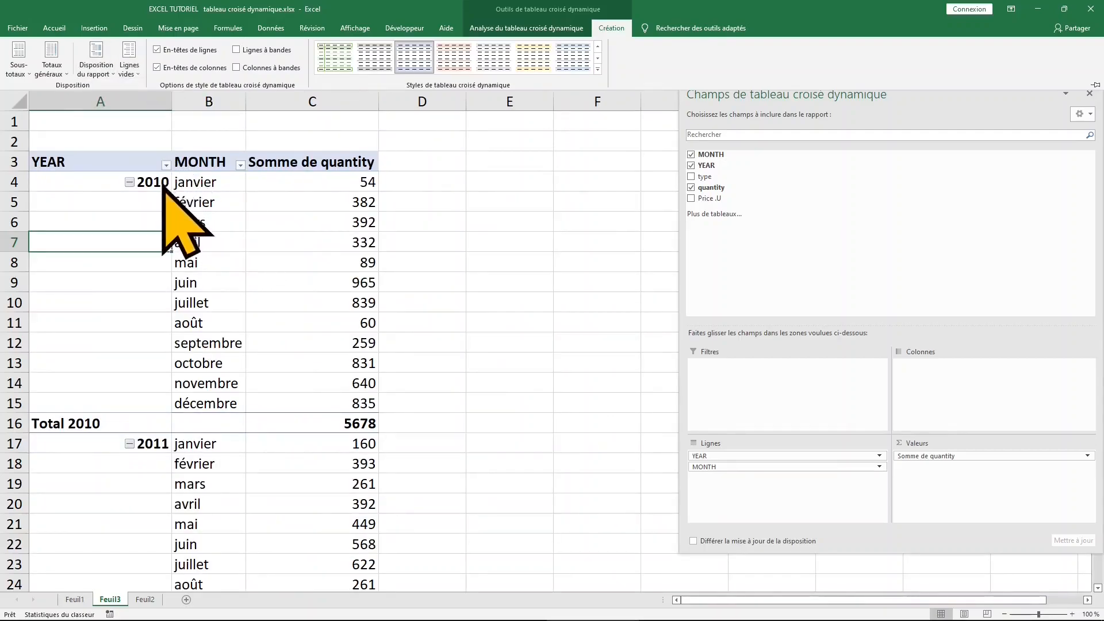
key(ctrl+F1)
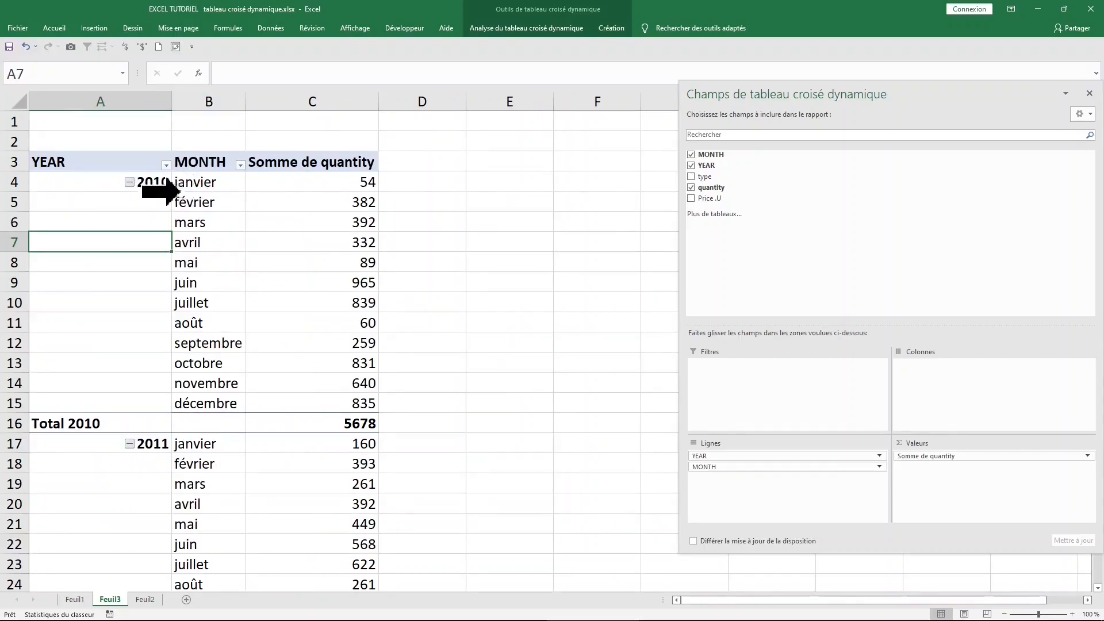
Step: Collapse the month details of the years 2010, 2011, 2012 and 2013 in the pivot table
click(129, 182)
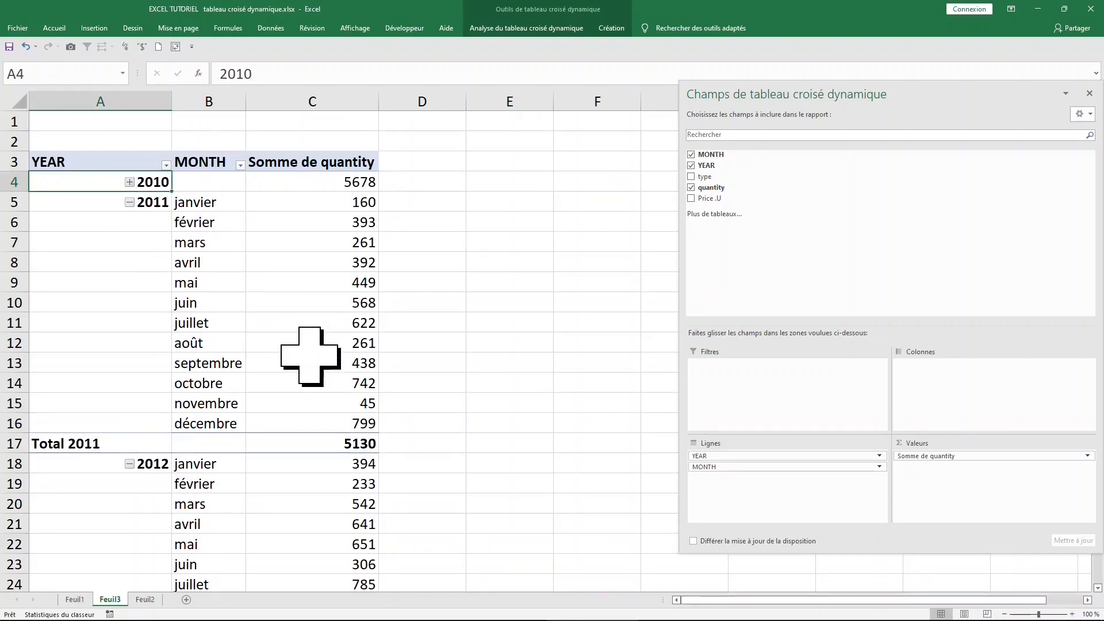
click(129, 203)
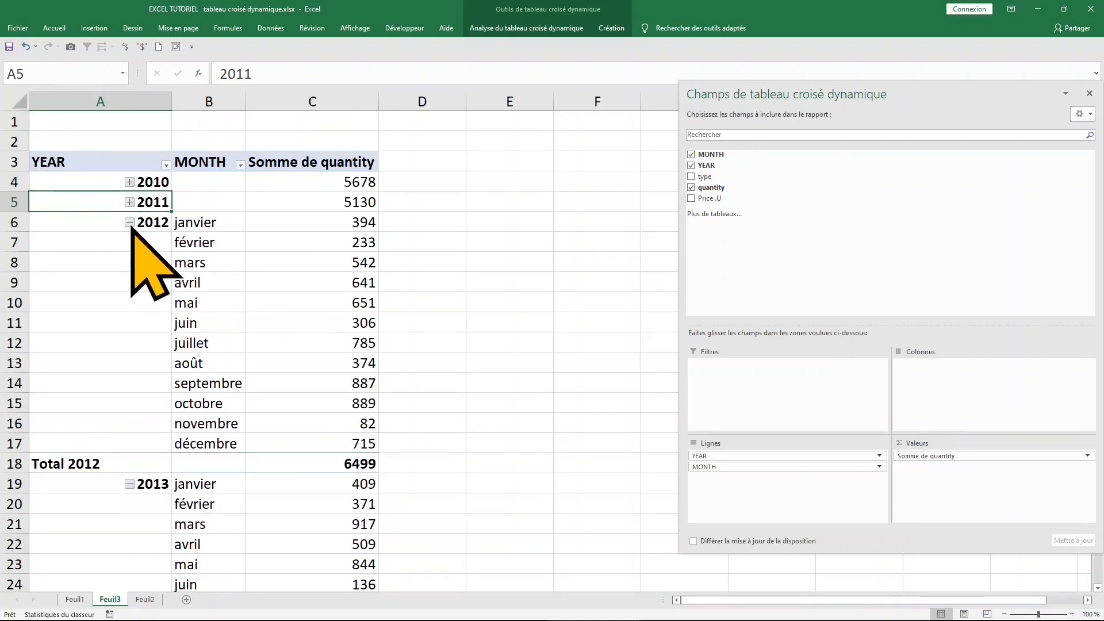
click(130, 223)
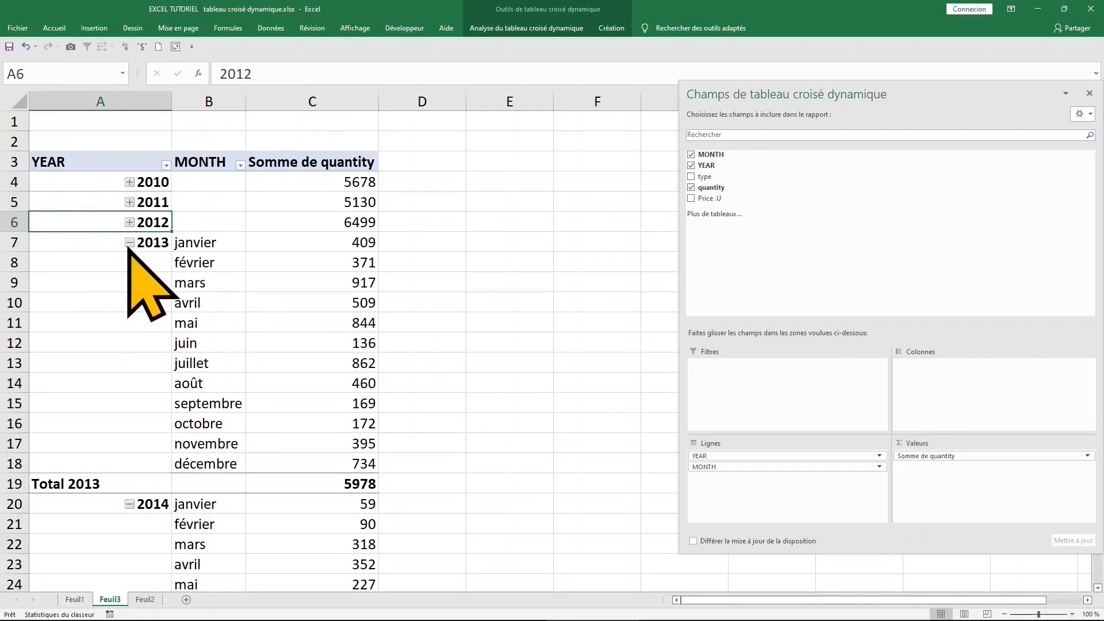
click(129, 242)
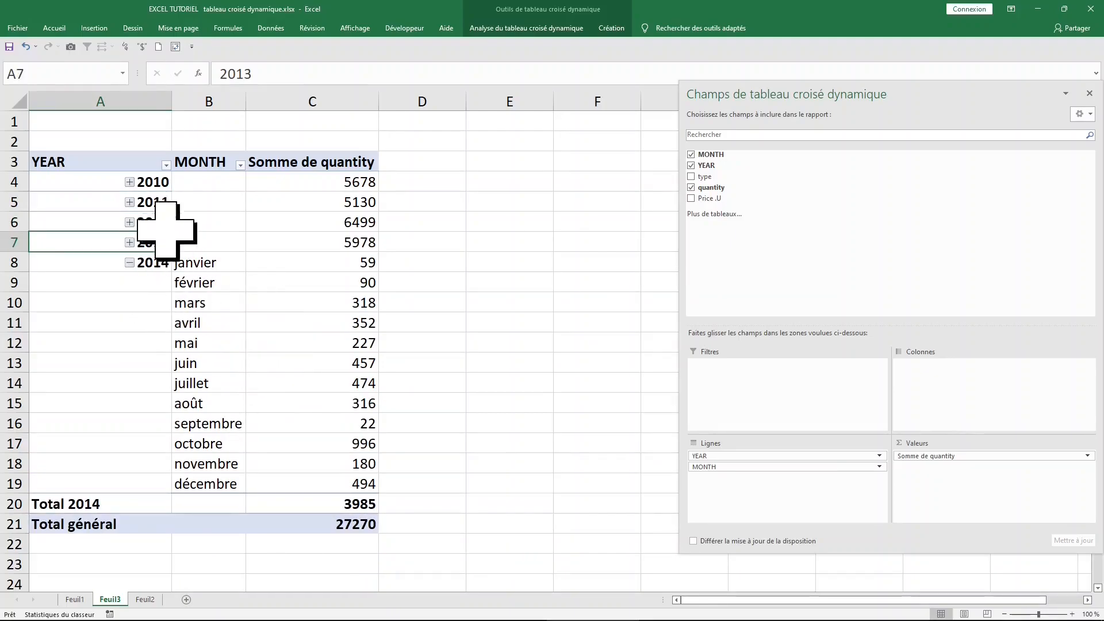
Step: Expand the month details of the years 2010, 2011, 2012 and 2013 in the pivot table
click(129, 202)
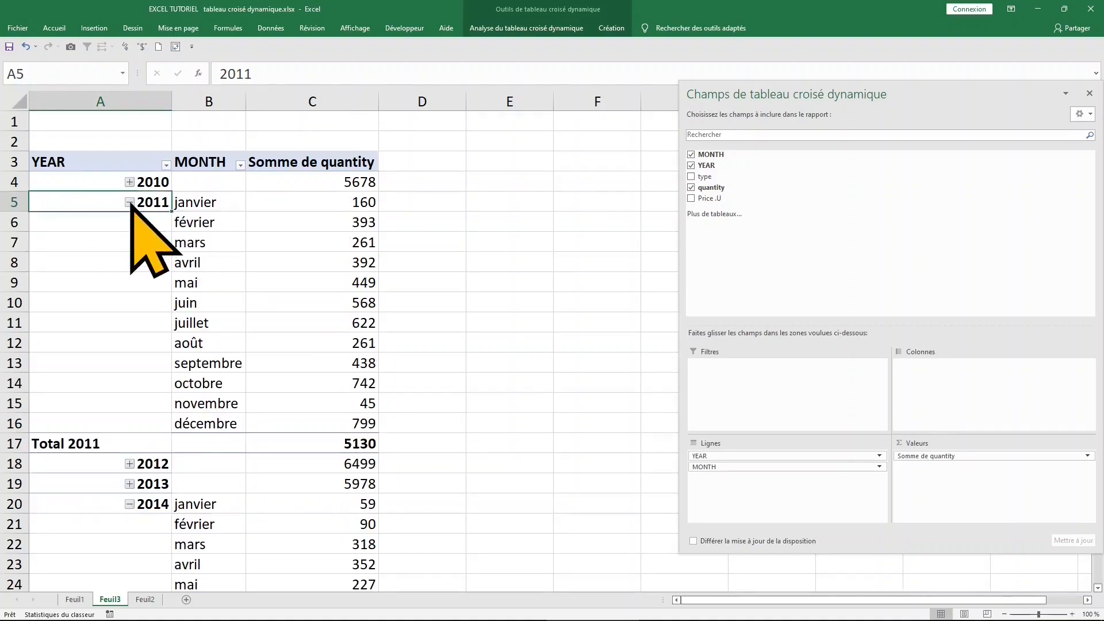
scroll(282, 354, down, 3)
scroll(282, 353, down, 2)
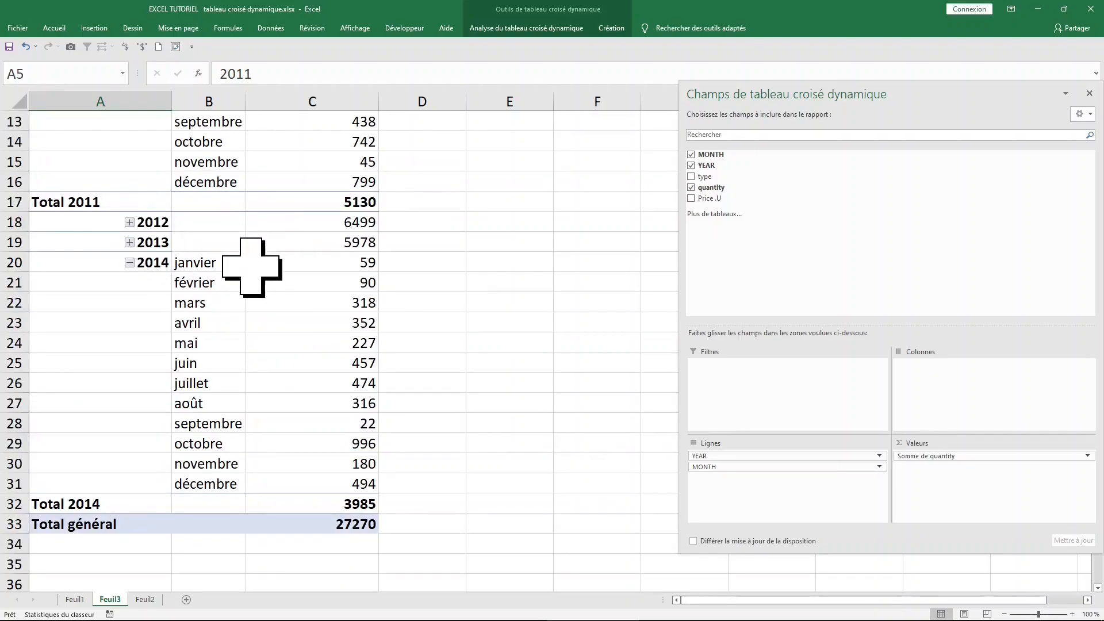
scroll(251, 266, up, 4)
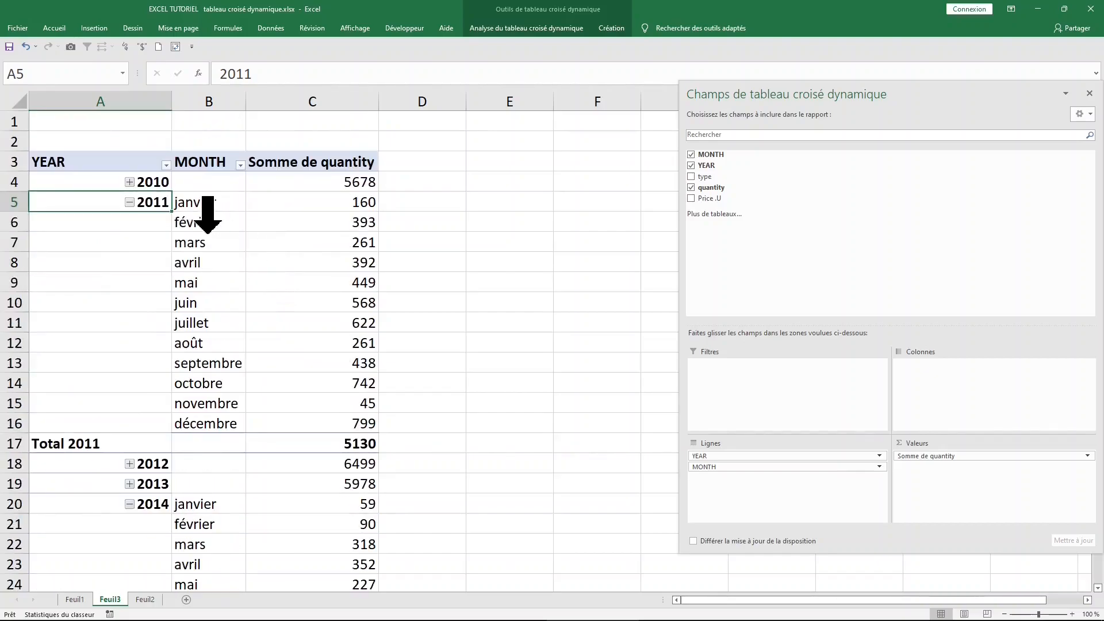
click(141, 262)
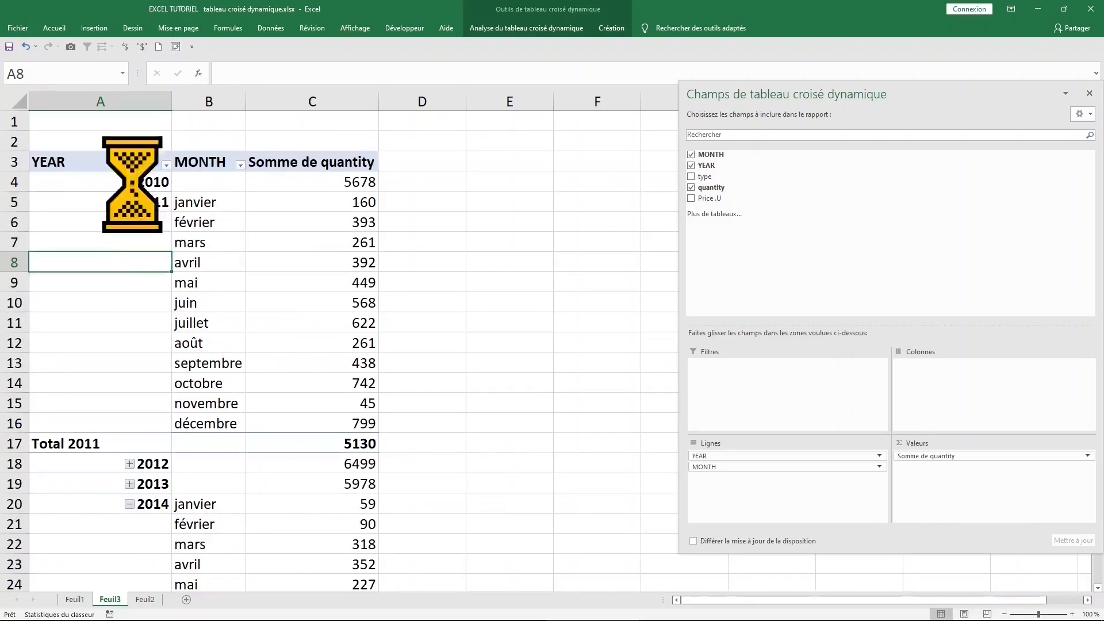
click(129, 182)
scroll(173, 368, down, 3)
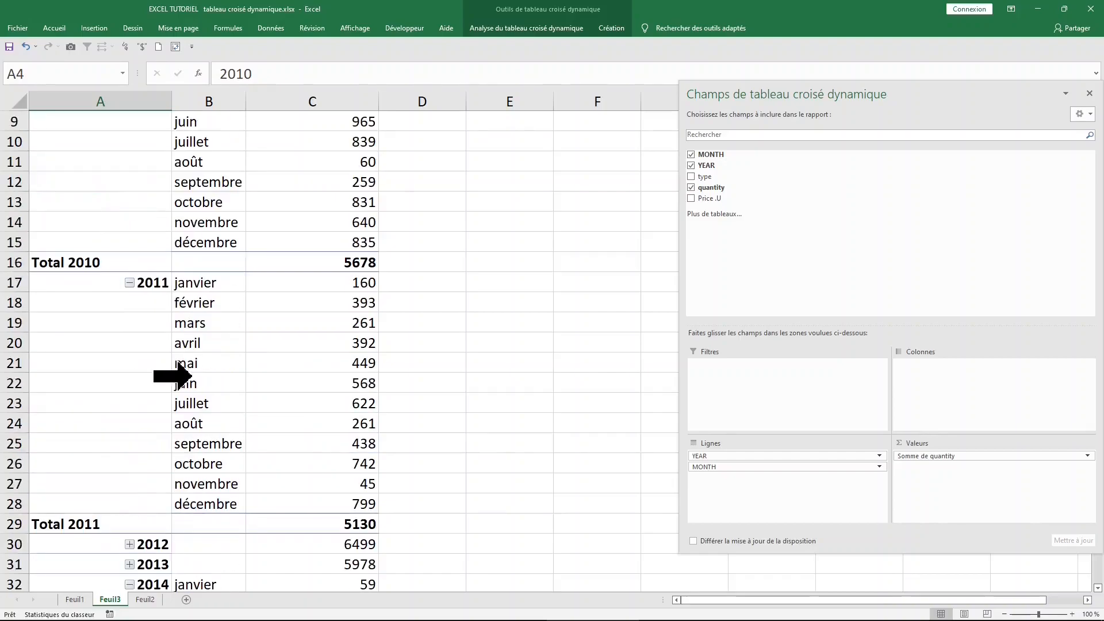
scroll(173, 375, down, 3)
click(128, 390)
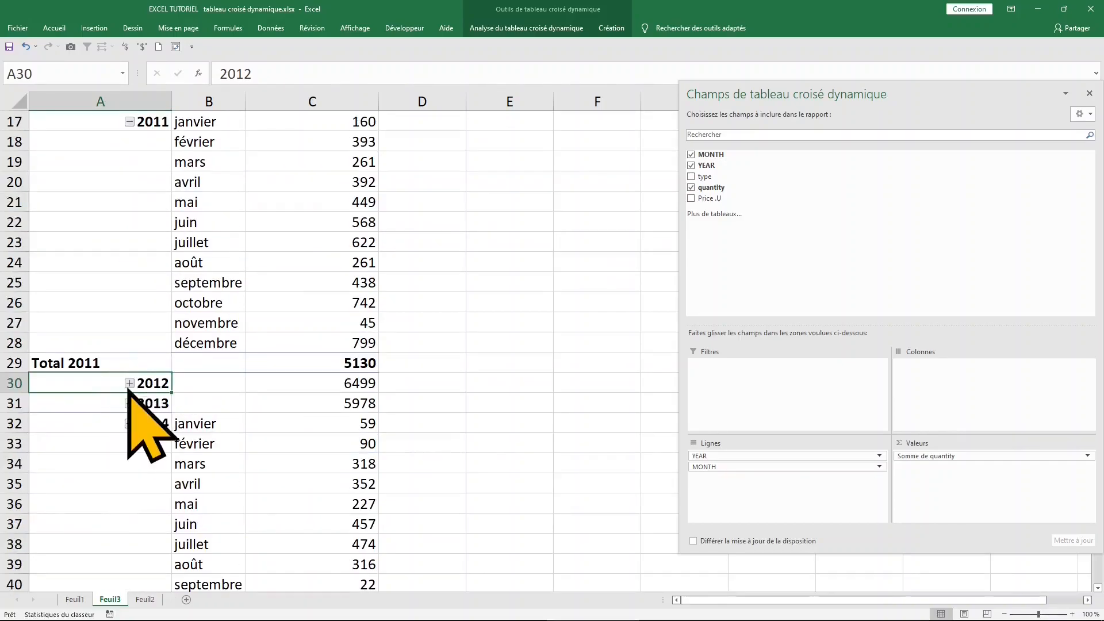
click(129, 384)
scroll(255, 424, down, 3)
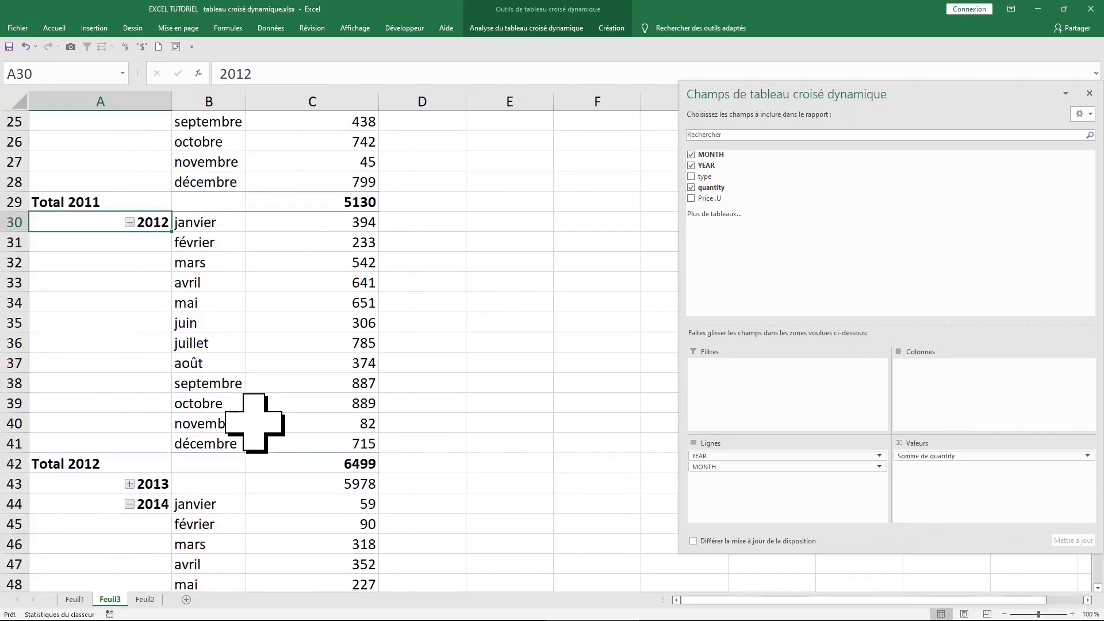
click(129, 484)
scroll(190, 435, down, 8)
scroll(224, 402, up, 1)
scroll(224, 403, up, 15)
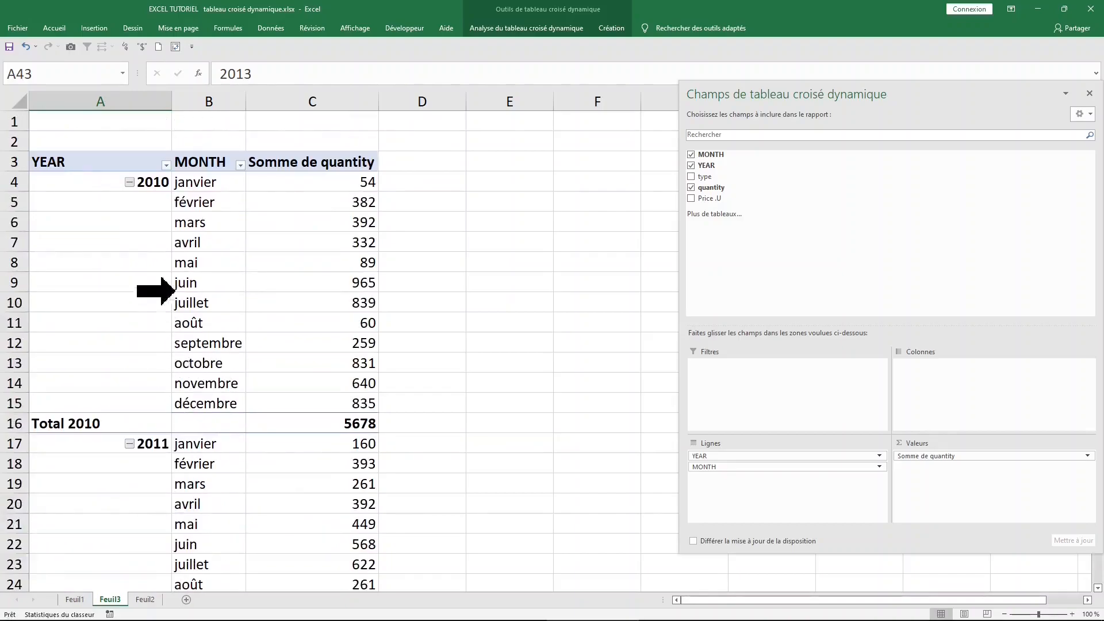
Step: Repeat all item labels in the pivot table's report layout (Répéter toutes les étiquettes d'élément) and review the year on each month row
drag(140, 202, 130, 384)
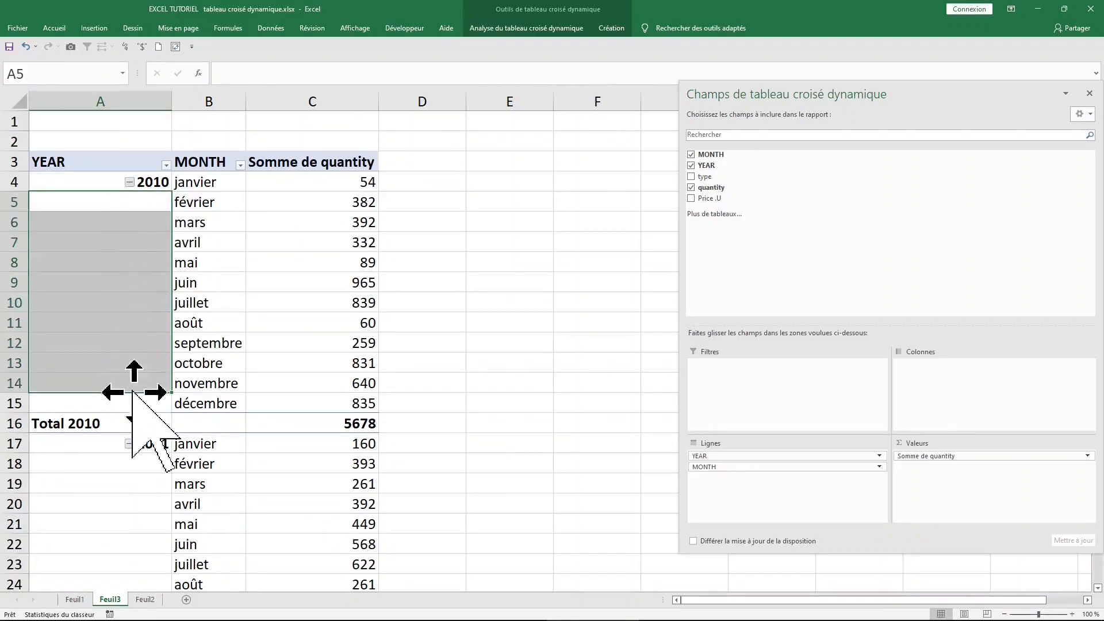
click(129, 470)
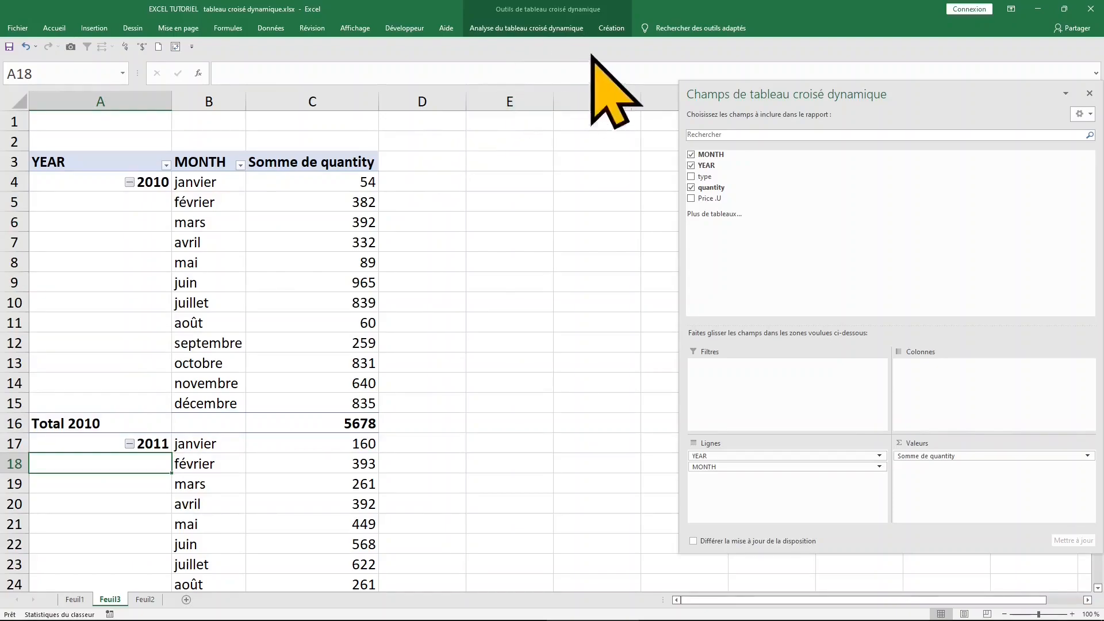
click(612, 28)
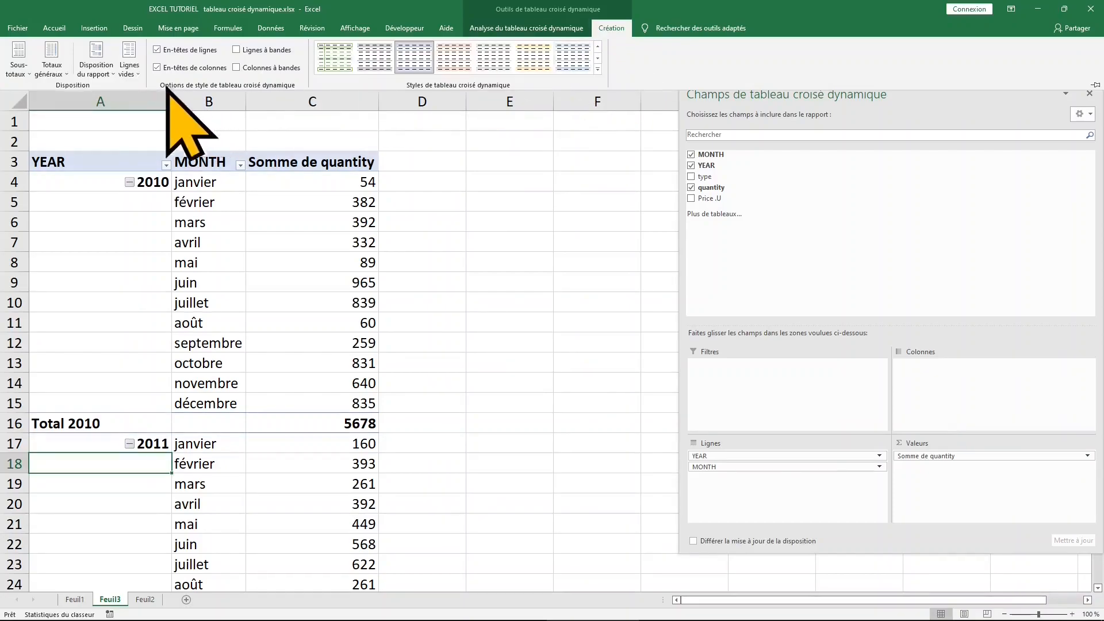
click(108, 72)
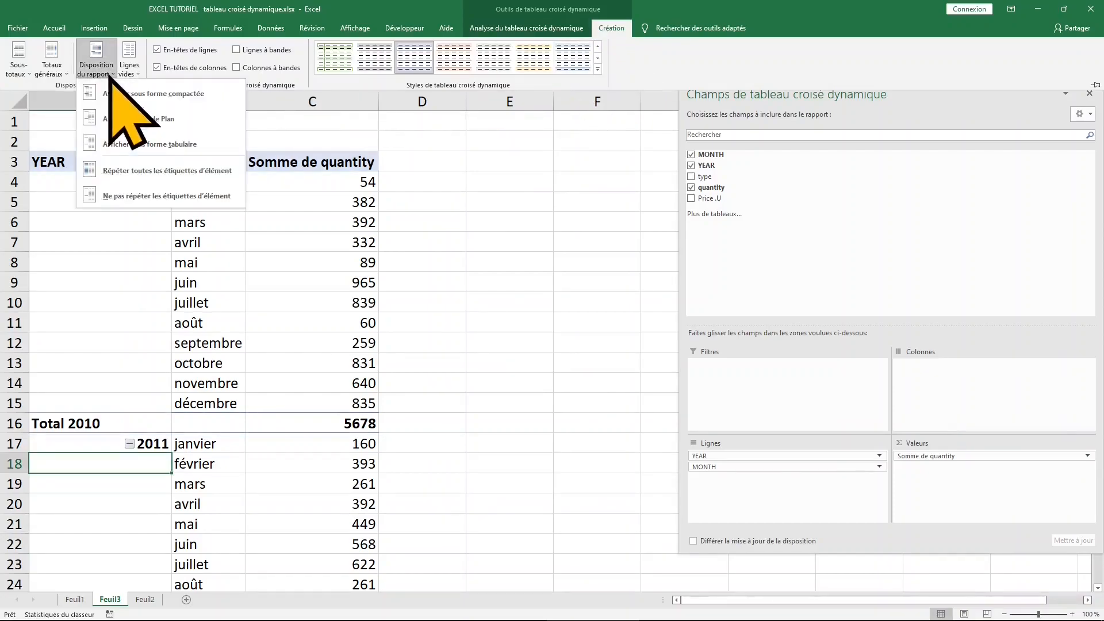
click(195, 173)
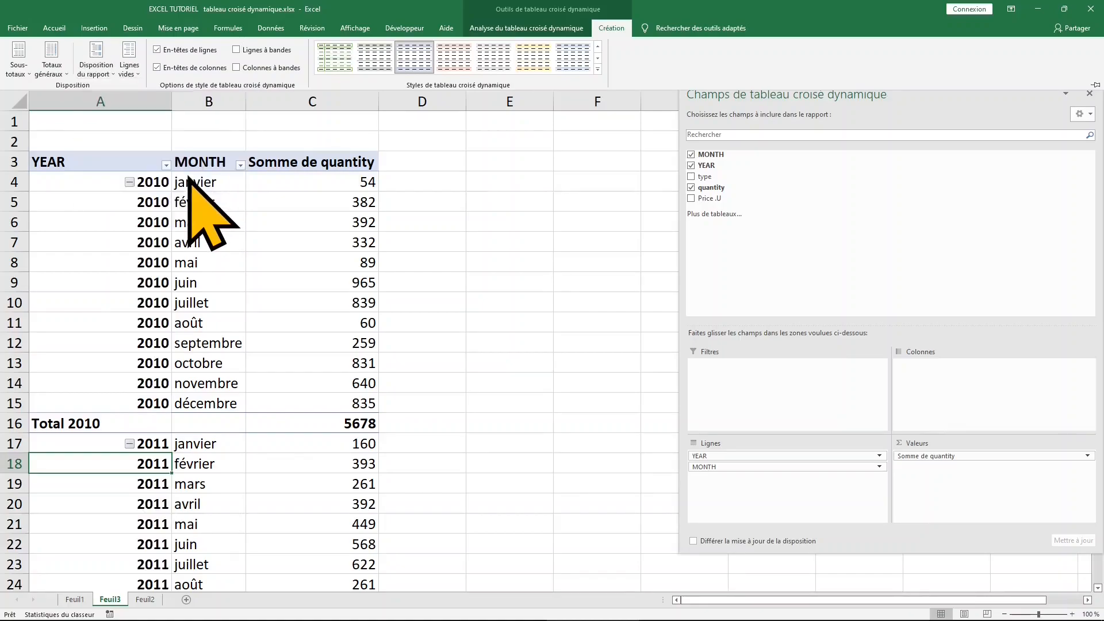
scroll(407, 238, down, 12)
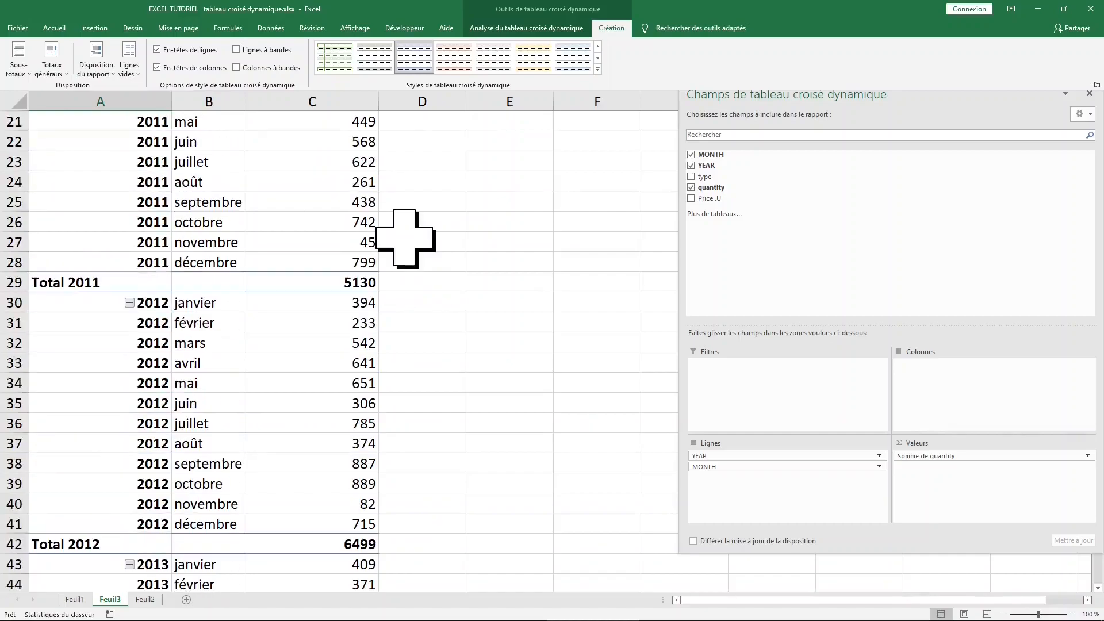
scroll(406, 237, down, 7)
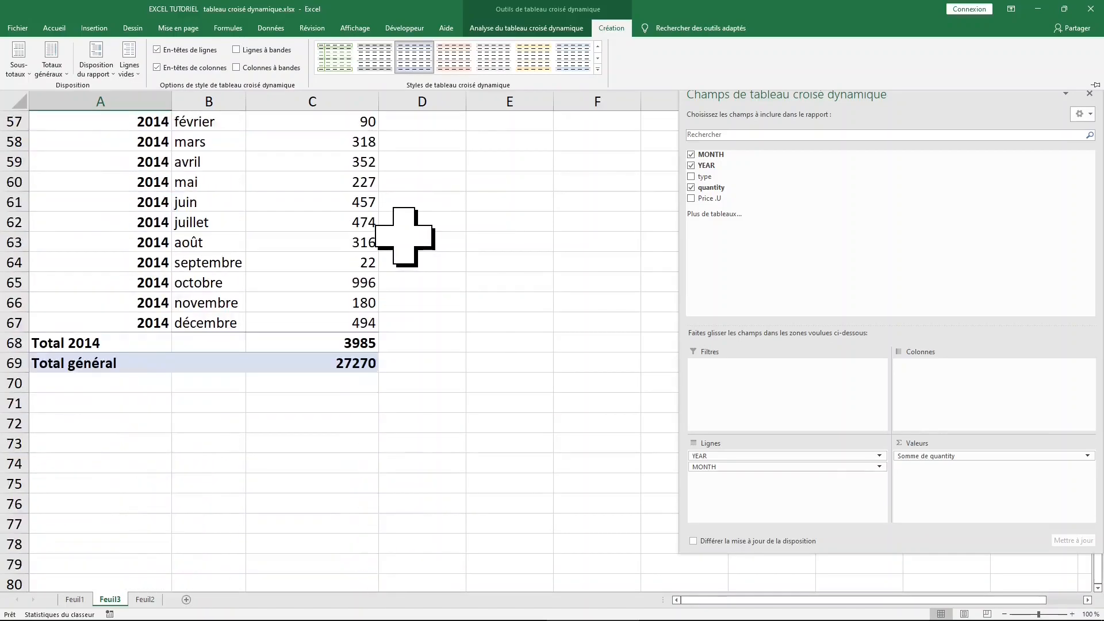
scroll(405, 235, up, 16)
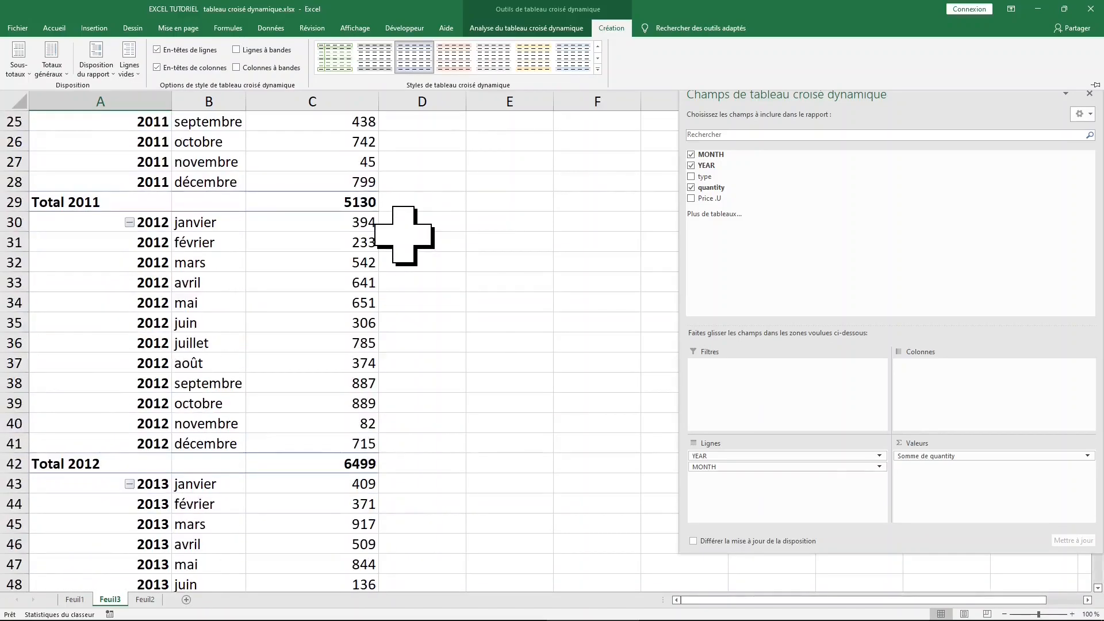
scroll(404, 236, up, 3)
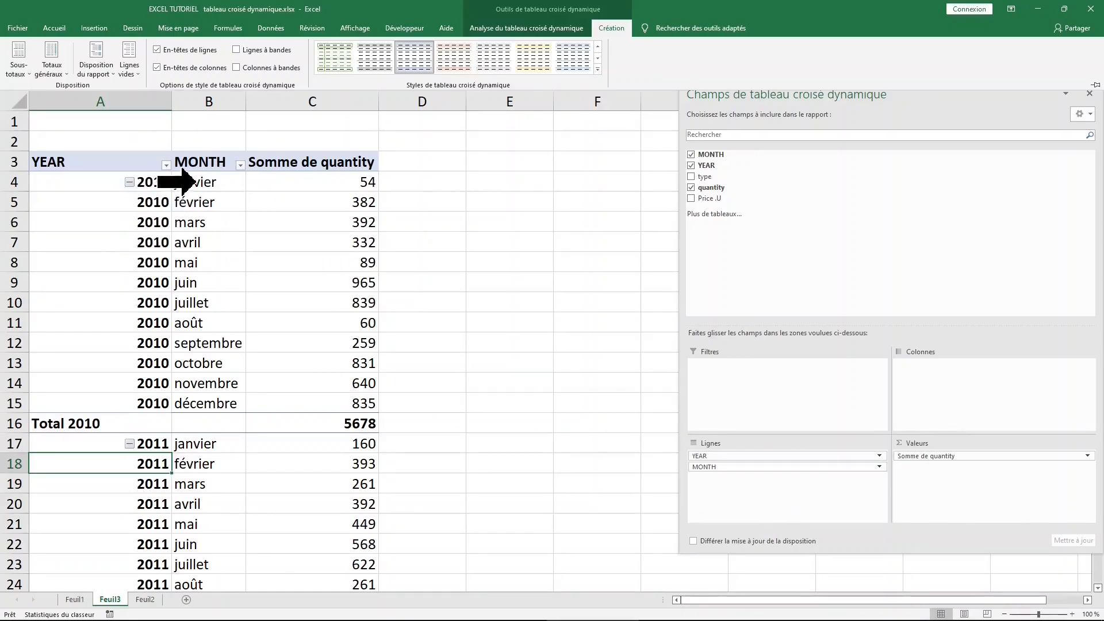
Step: Move the MONTH field above YEAR in the Lignes zone and review the quantities grouped by month
click(756, 467)
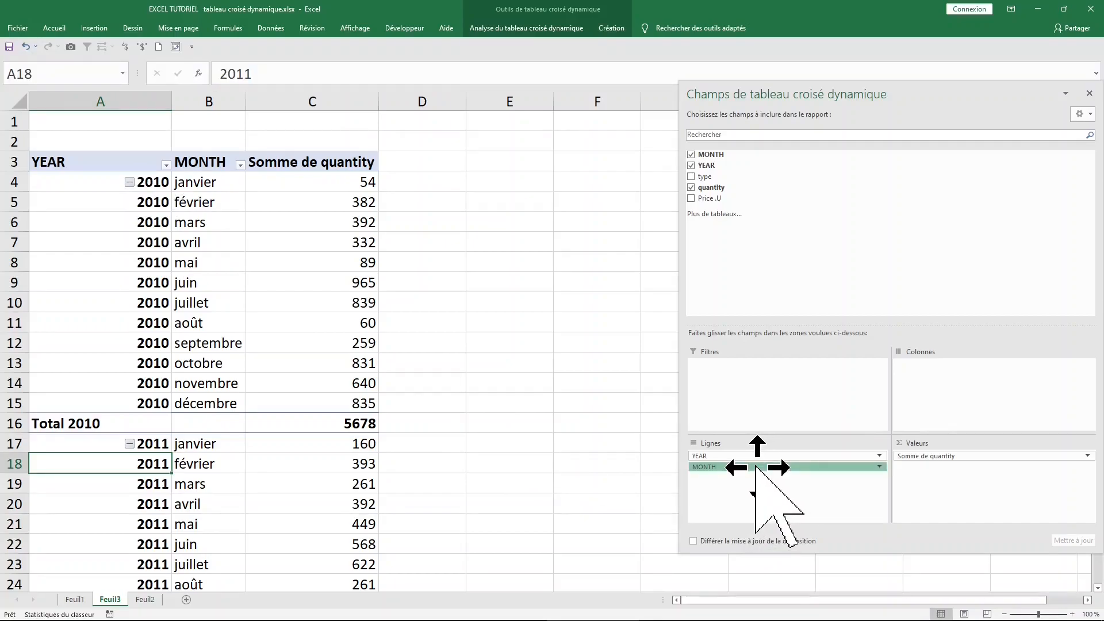
drag(757, 467, 756, 457)
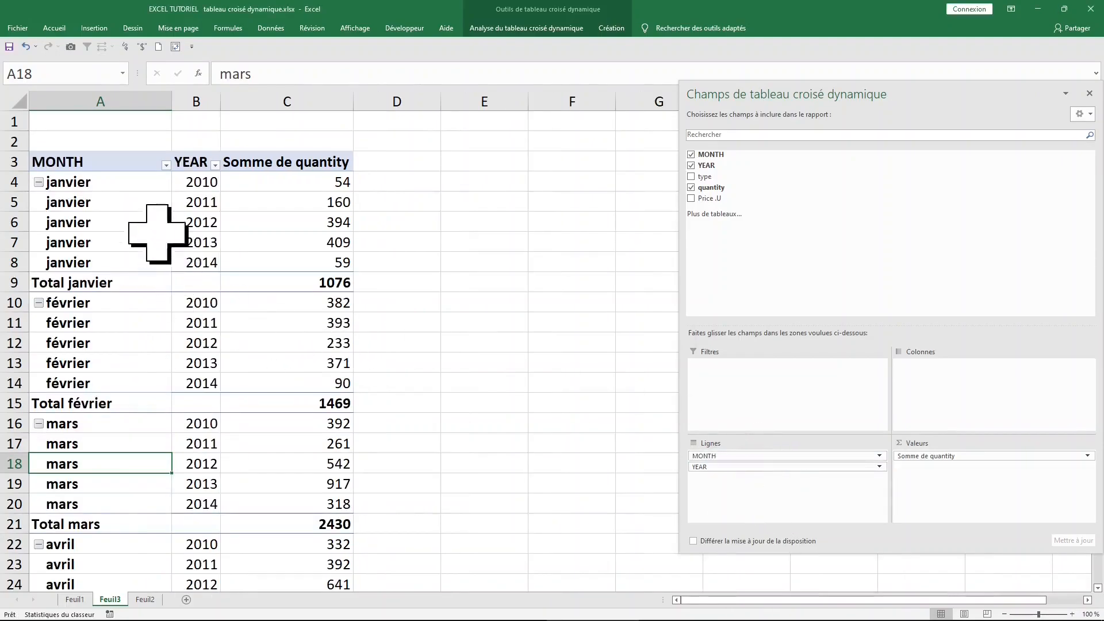
click(199, 183)
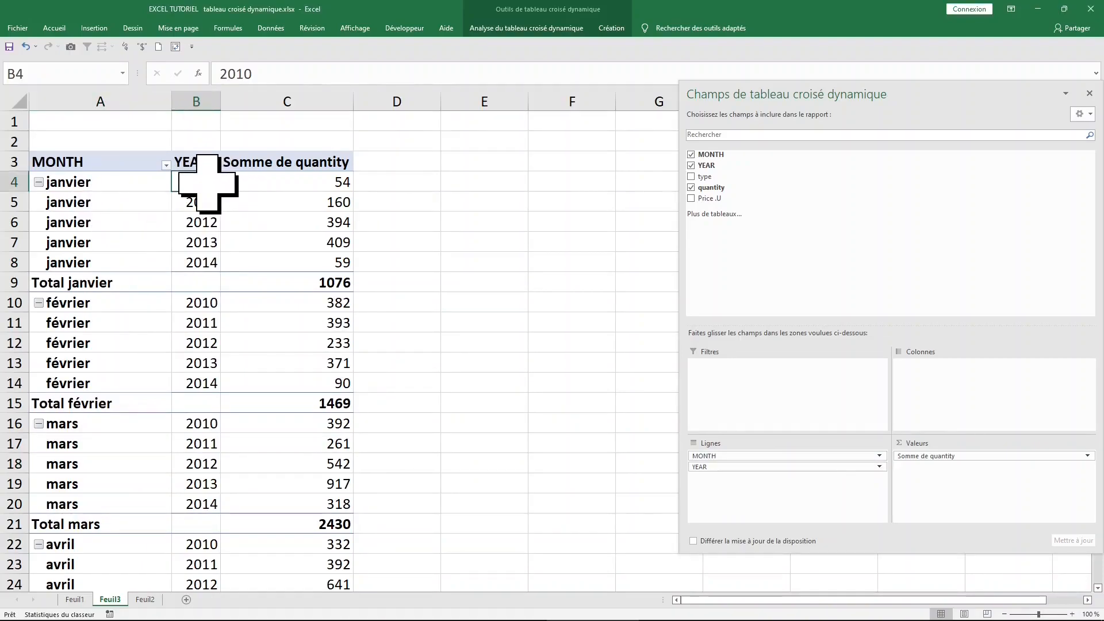
click(150, 306)
scroll(250, 395, down, 19)
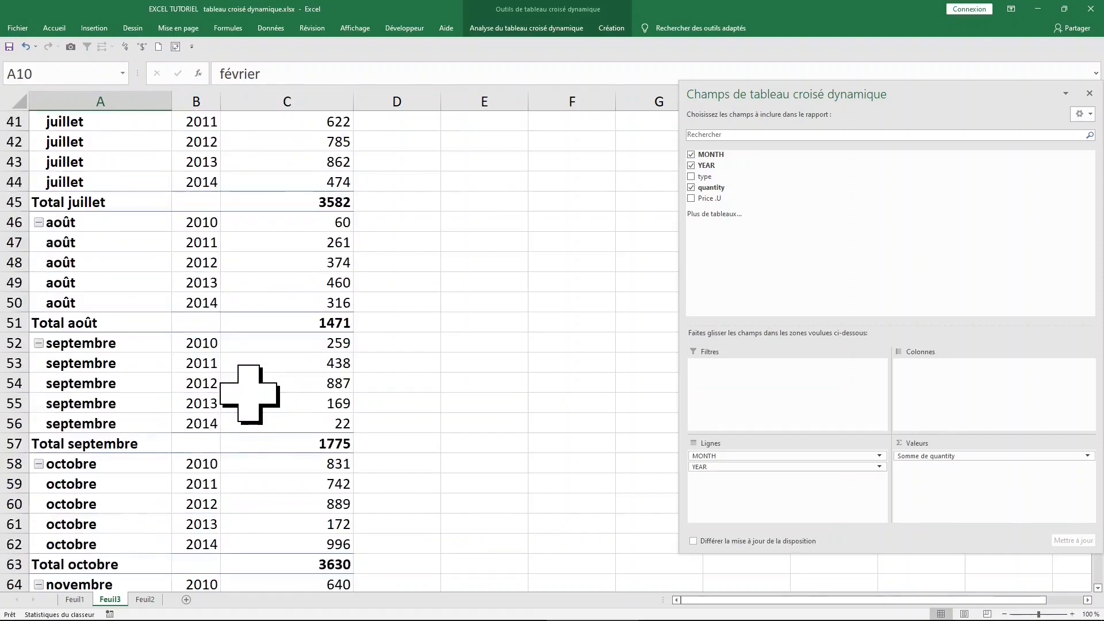
scroll(251, 395, up, 1)
scroll(250, 395, up, 17)
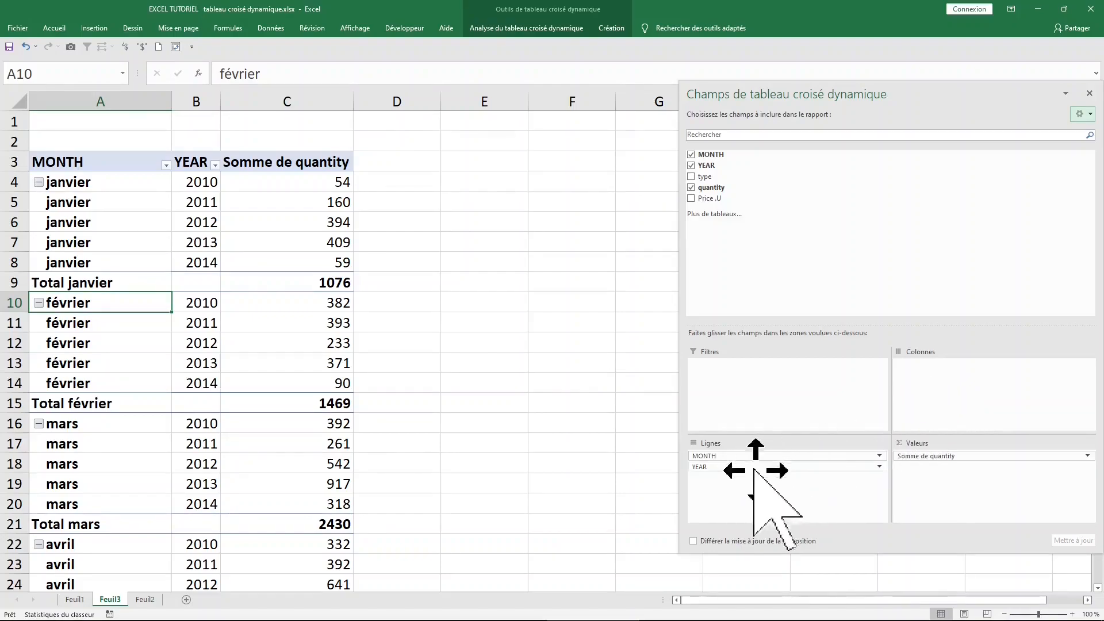
Step: Move the YEAR field from the Lignes zone to the Colonnes zone
click(728, 470)
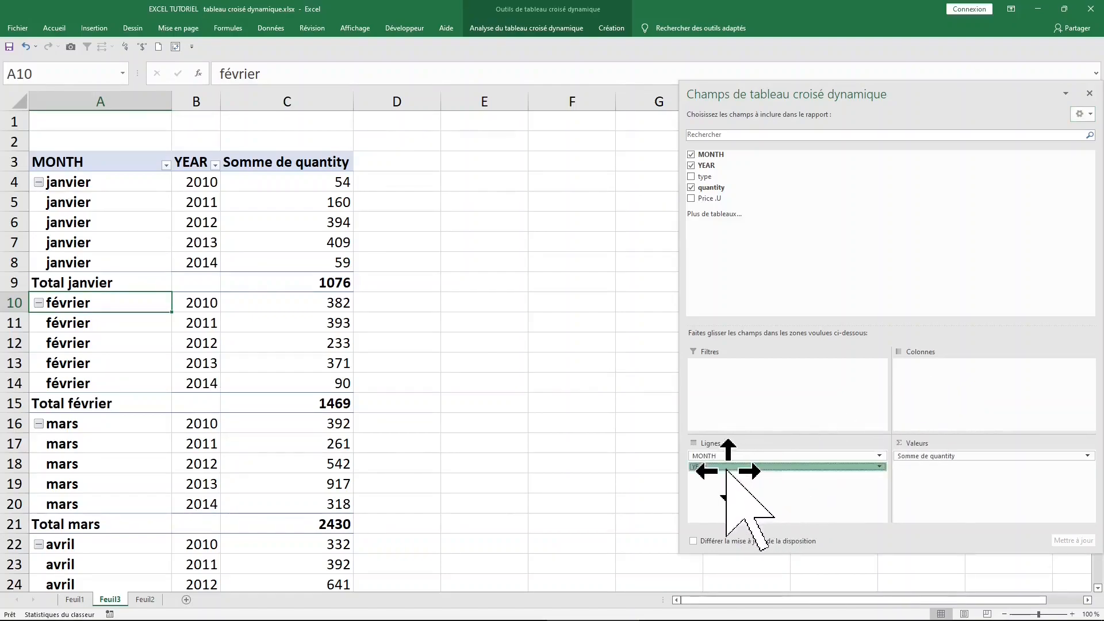
drag(728, 471, 944, 375)
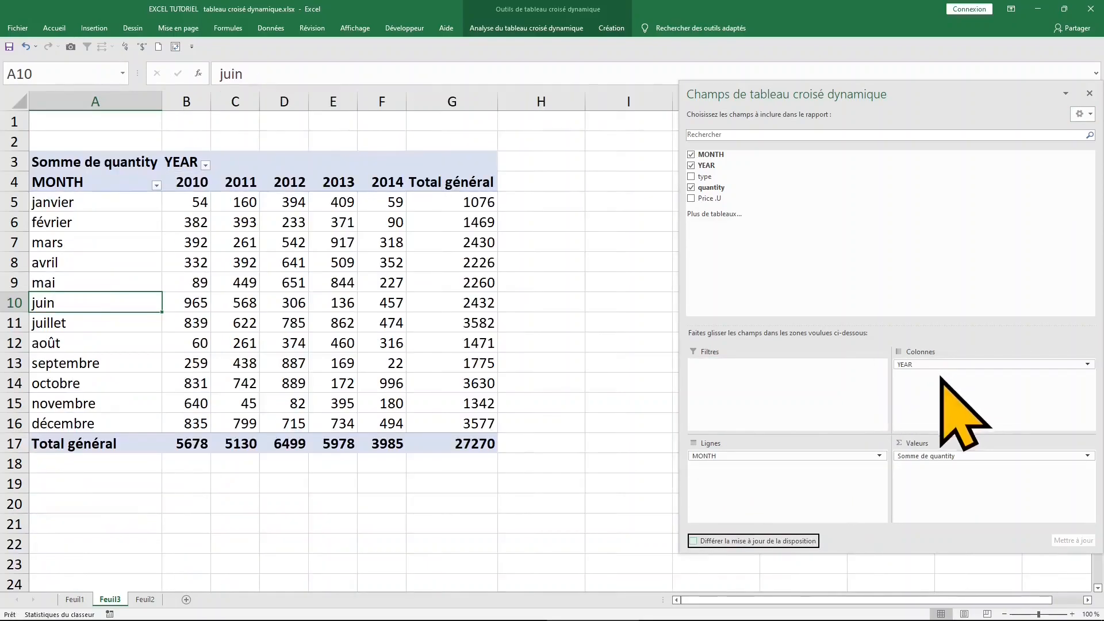
click(345, 481)
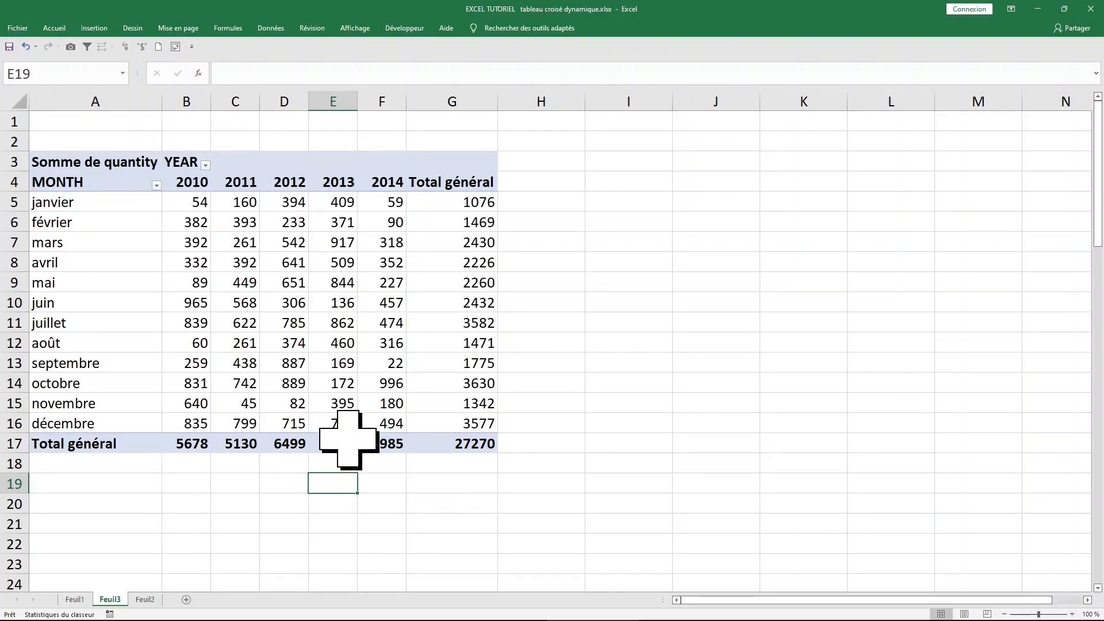
Step: Check the type column in the source data on Feuil2, and add the type field to the Filtres zone of the Feuil3 pivot table
click(151, 599)
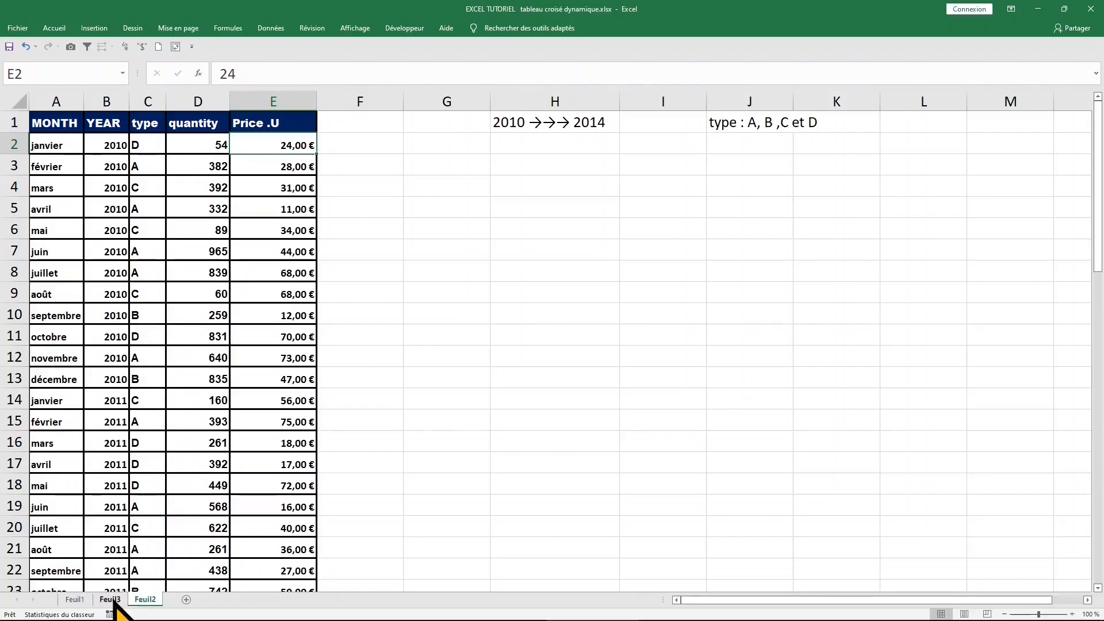
click(111, 599)
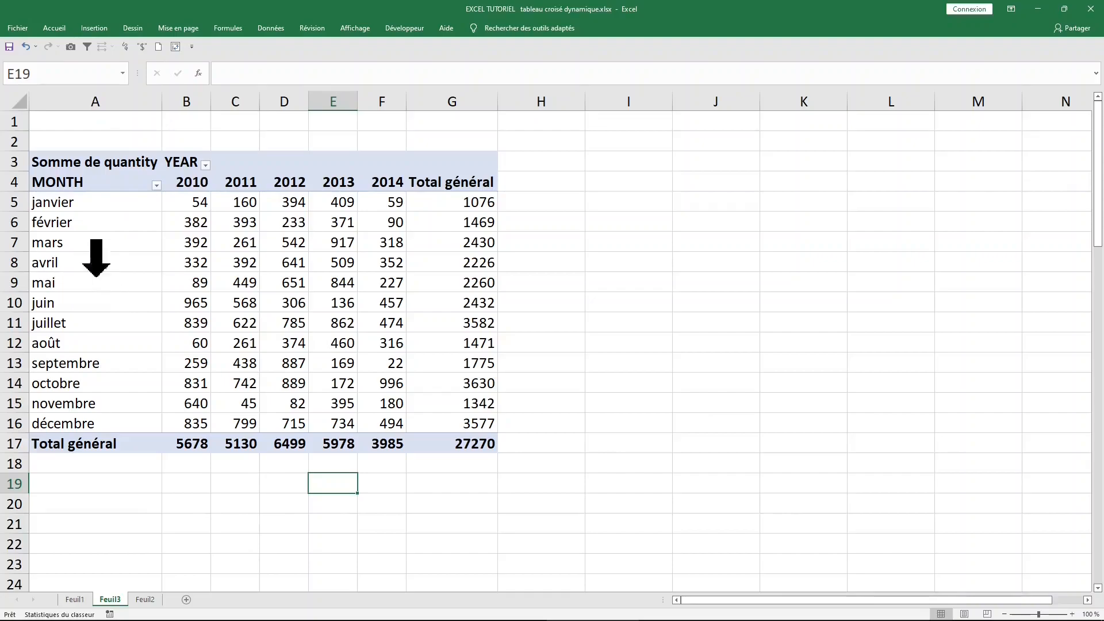
click(253, 263)
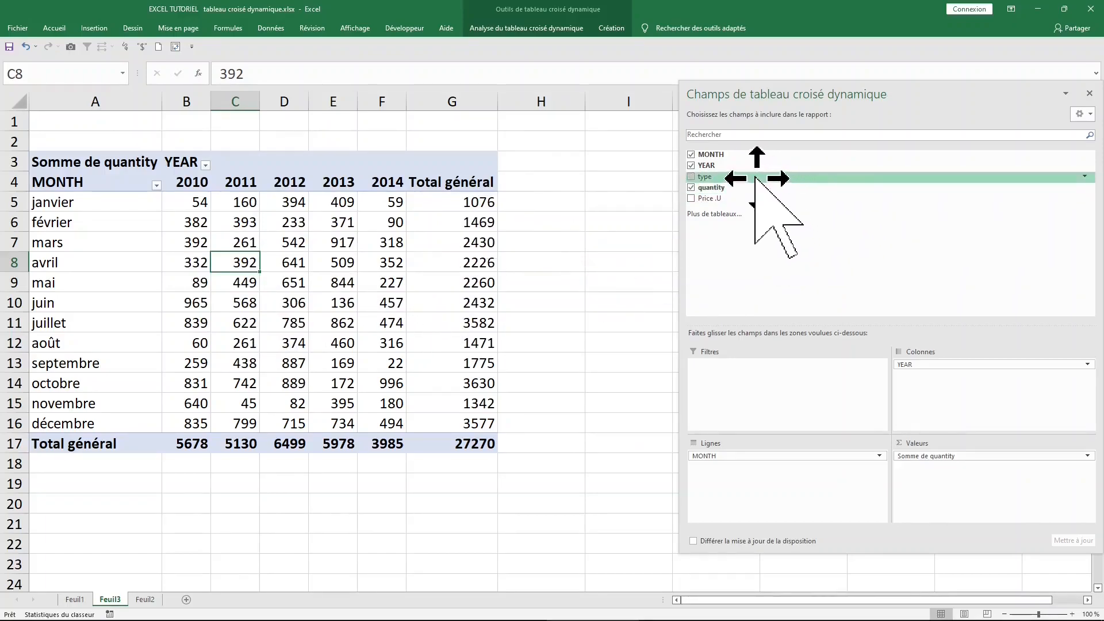
drag(755, 178, 747, 378)
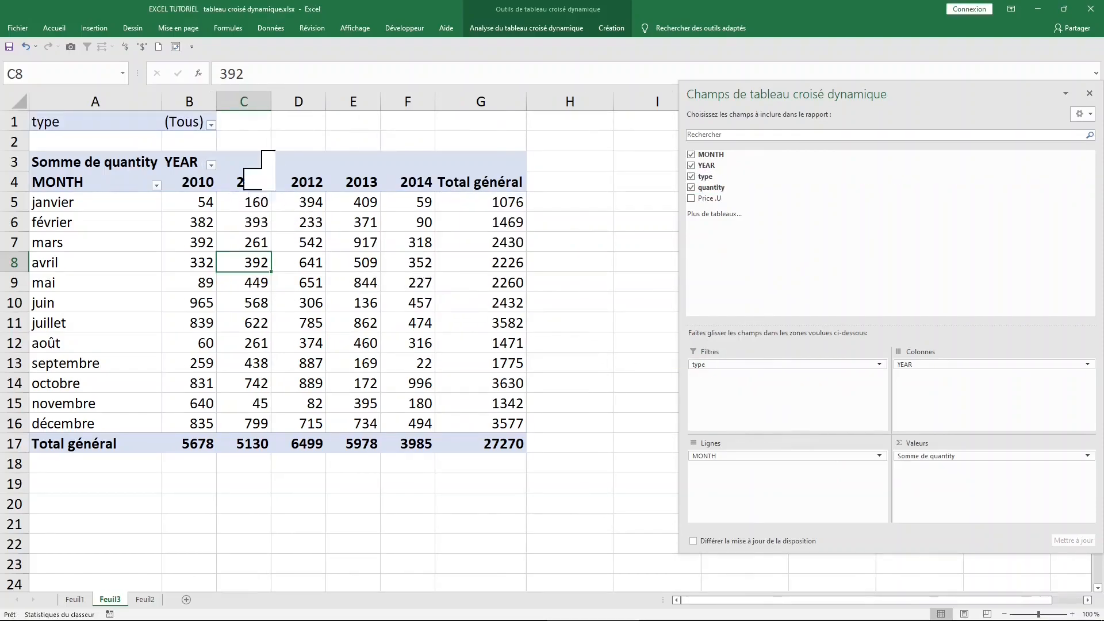
Step: Filter the pivot table by type A using the type report filter
click(211, 125)
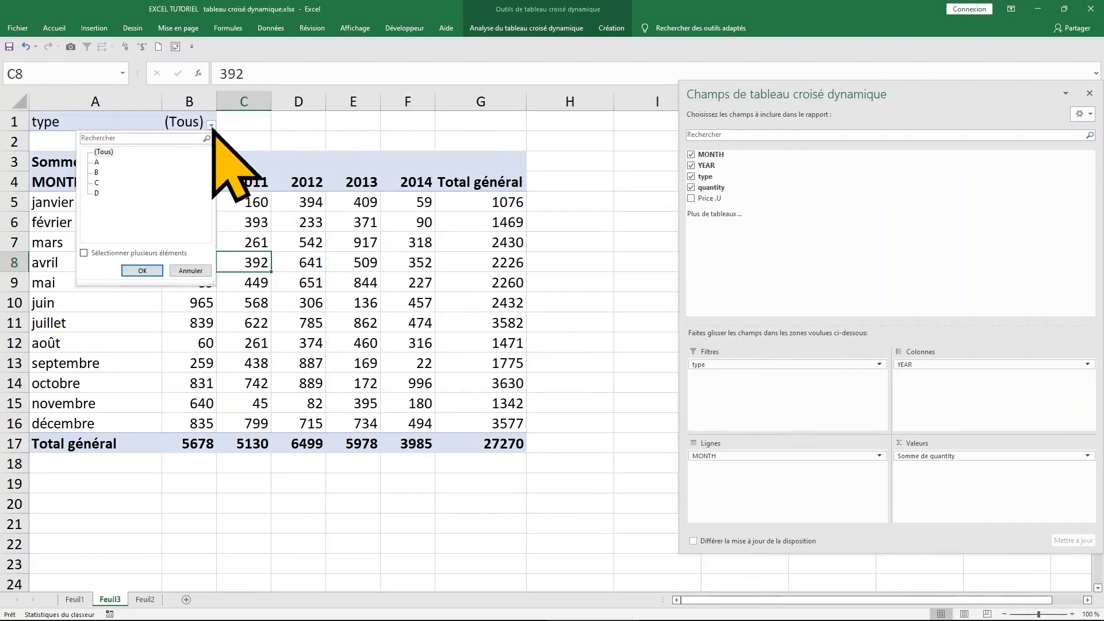
click(96, 162)
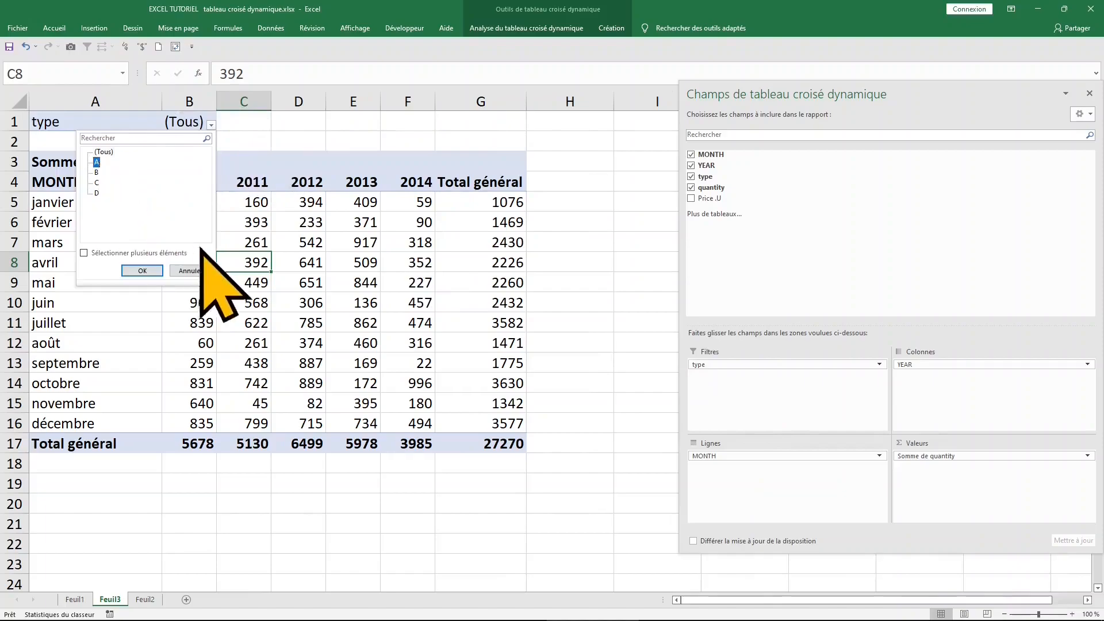
click(144, 270)
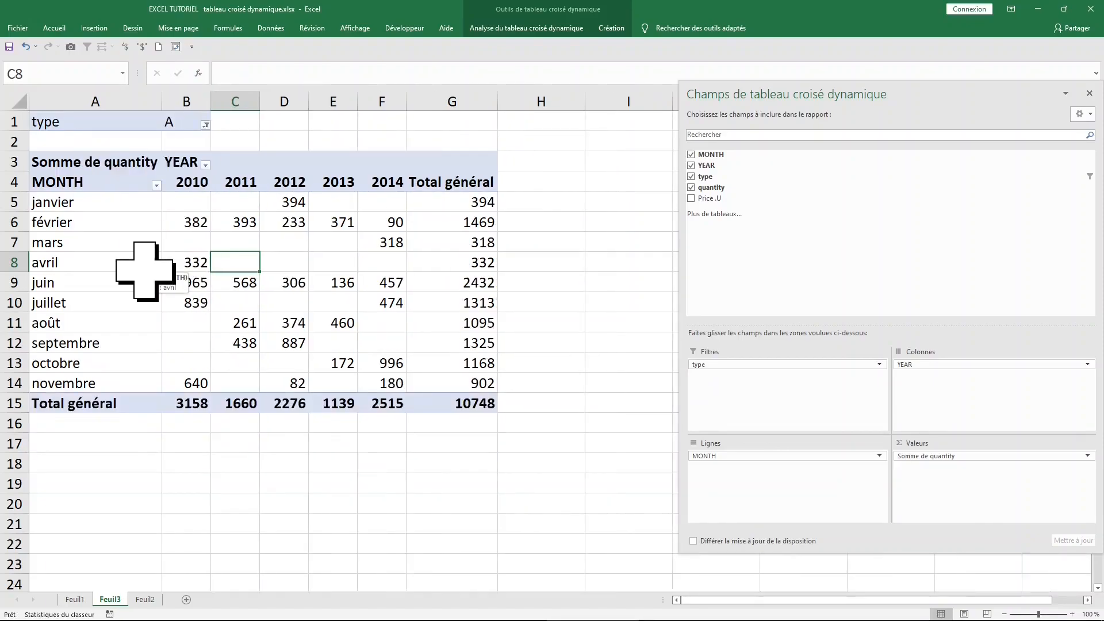
Step: Set the pivot table's type report filter to C
click(205, 125)
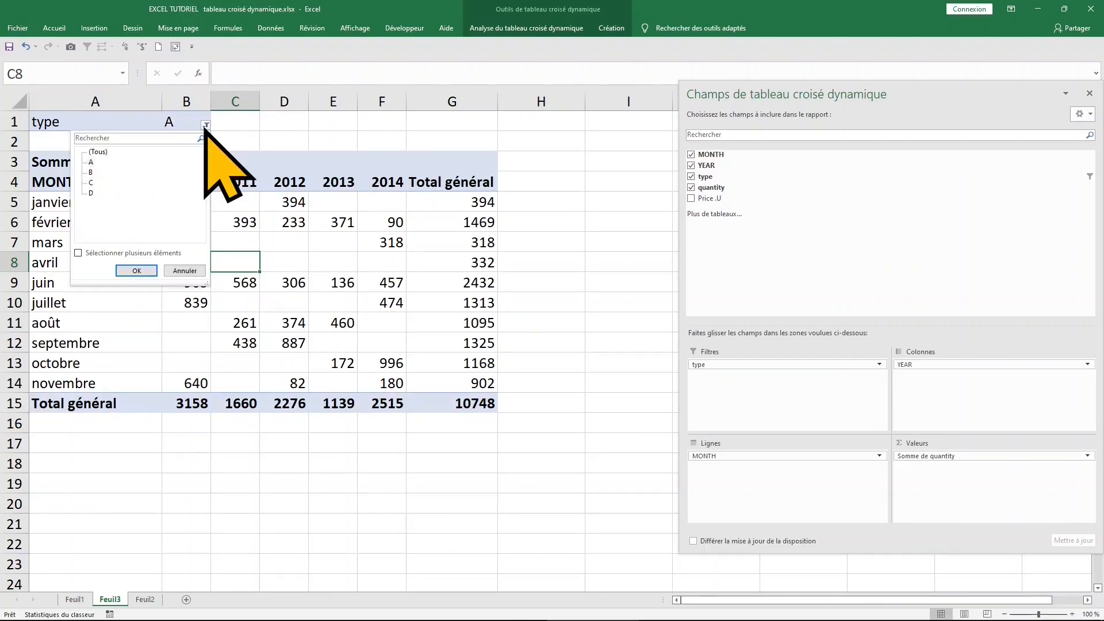
click(91, 182)
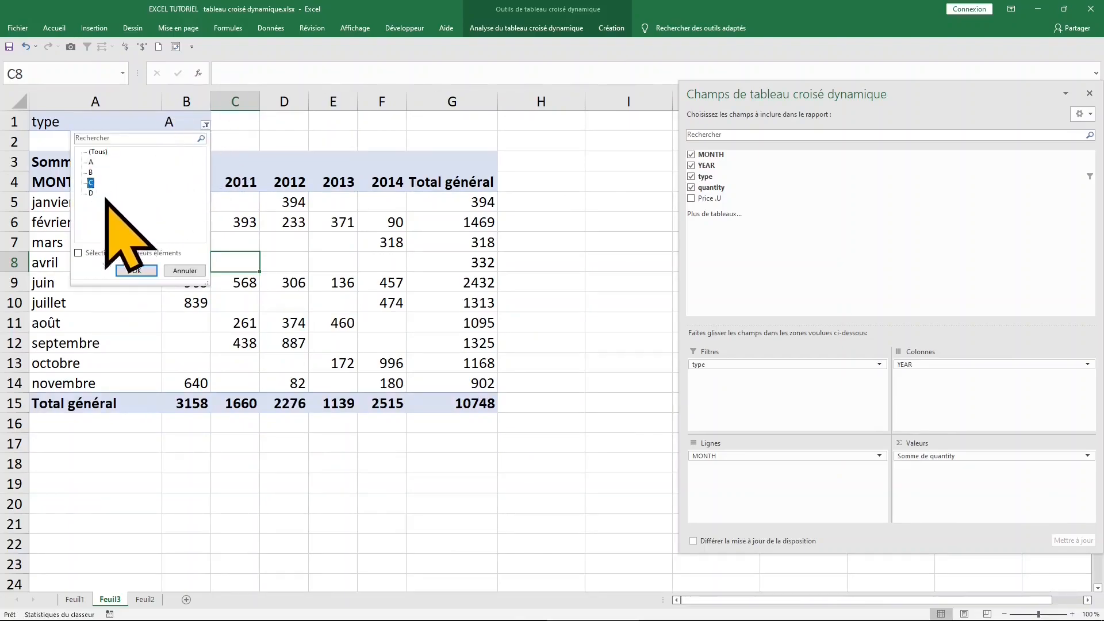
click(137, 271)
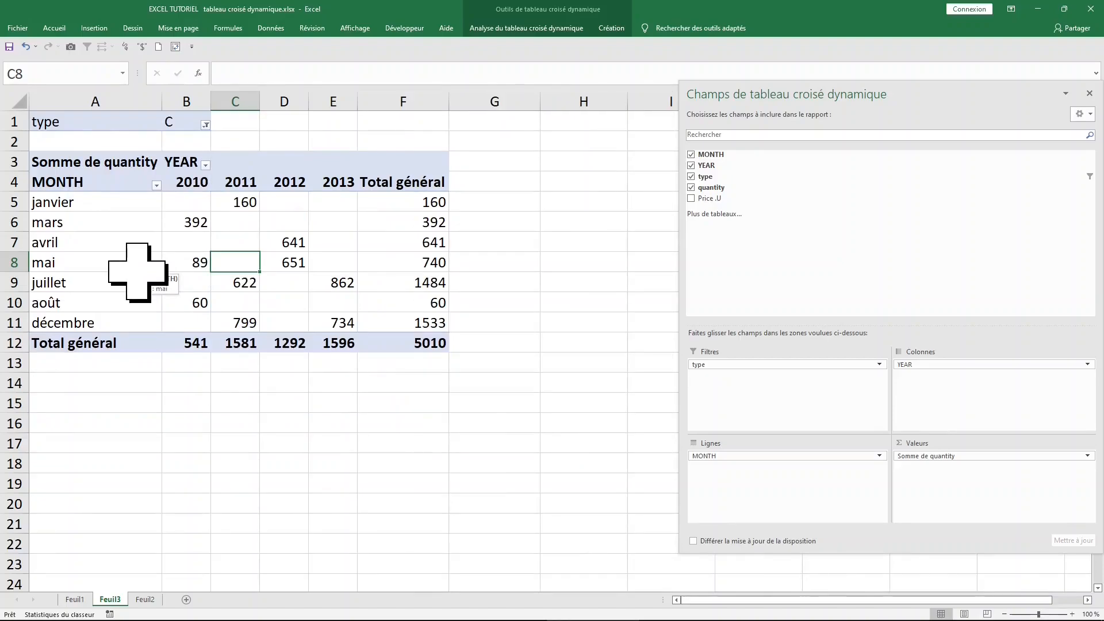
Step: Enable multiple-item selection in the pivot table's type report filter and show types A and C together
click(205, 125)
click(138, 253)
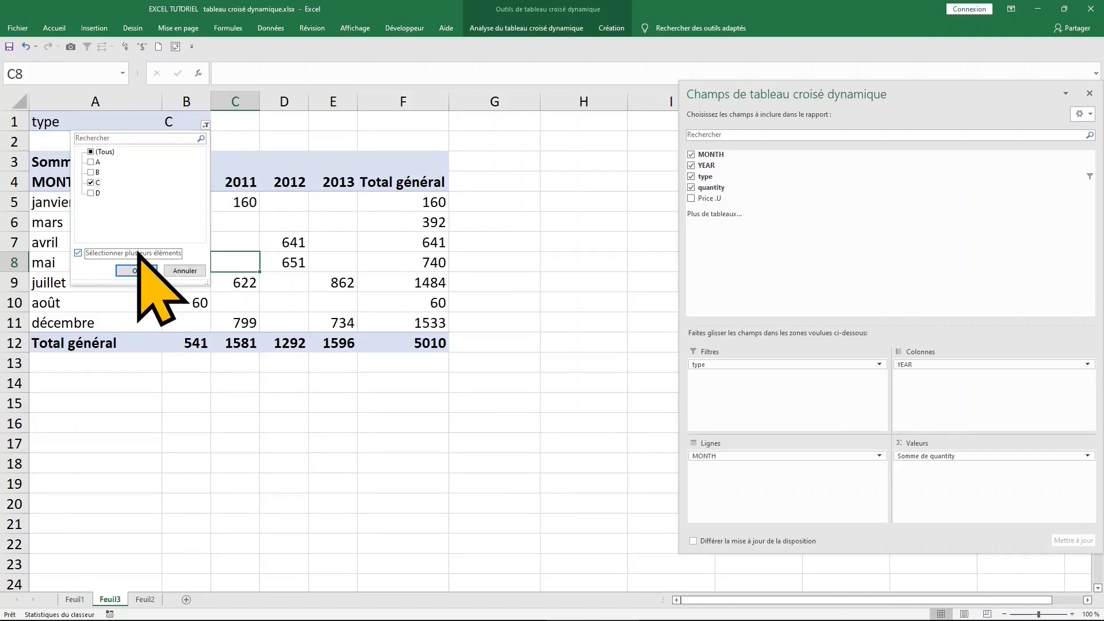
click(92, 162)
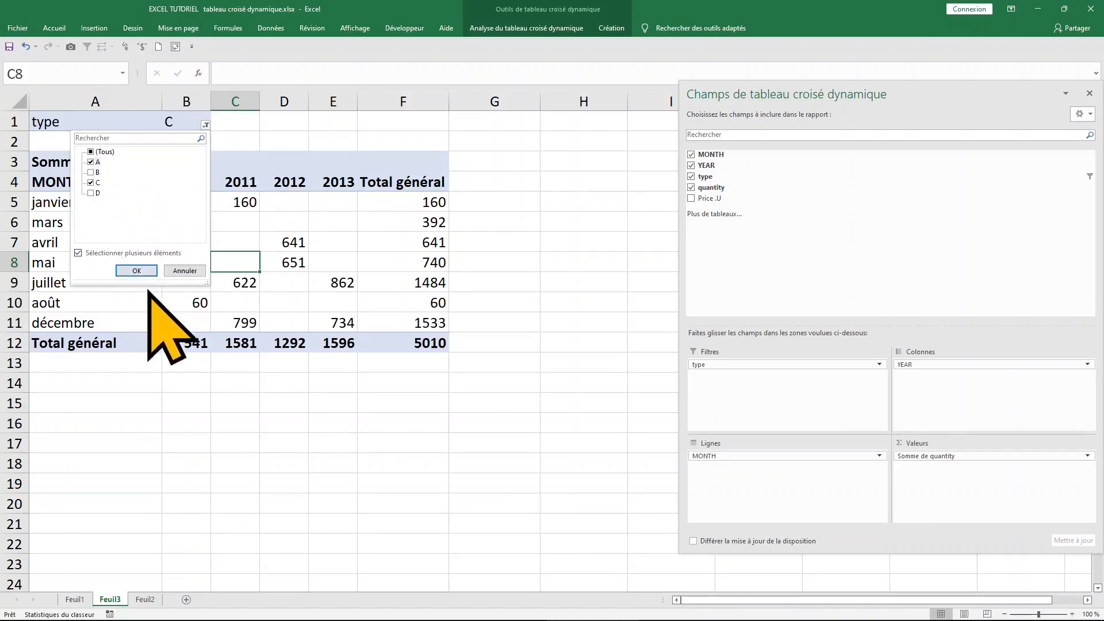
click(136, 271)
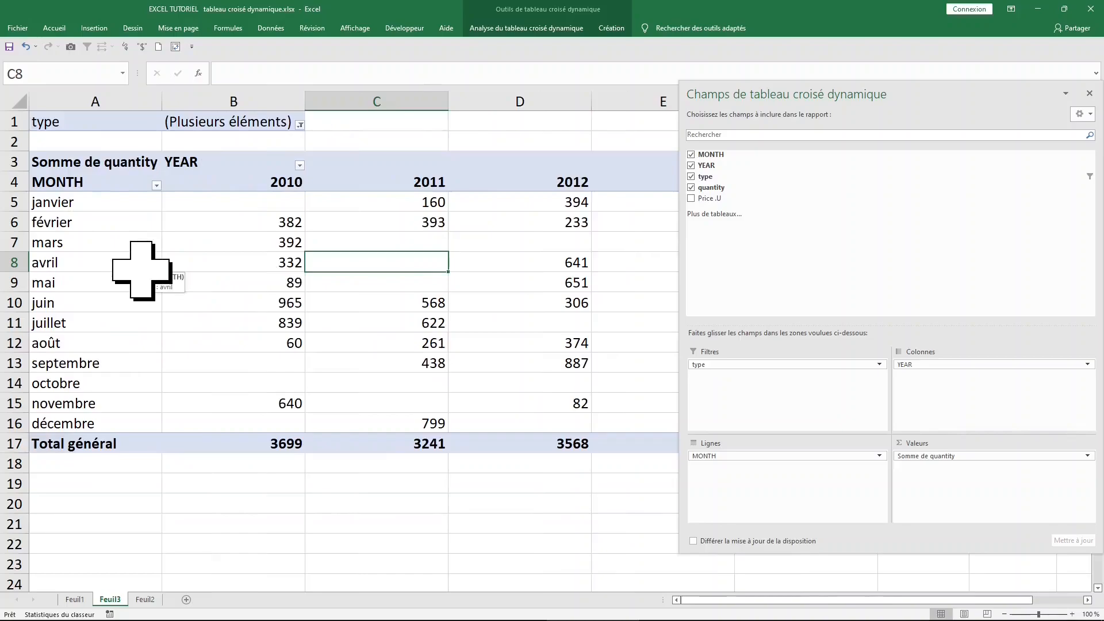
click(103, 253)
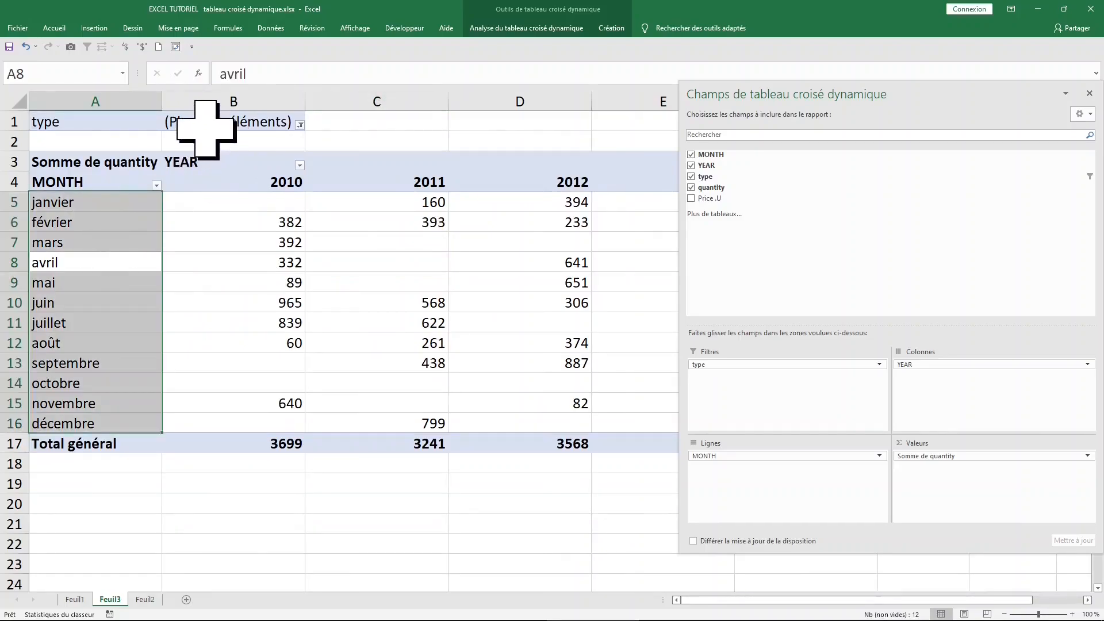
Step: Change the type report filter selection to types A and B, excluding type C
click(282, 128)
click(300, 125)
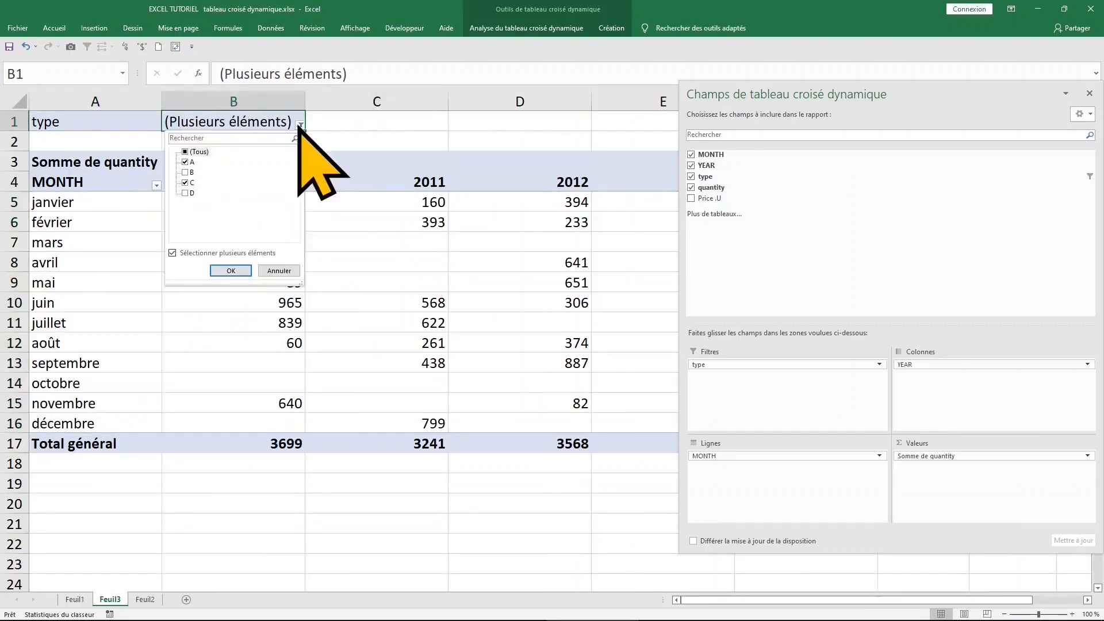
click(185, 163)
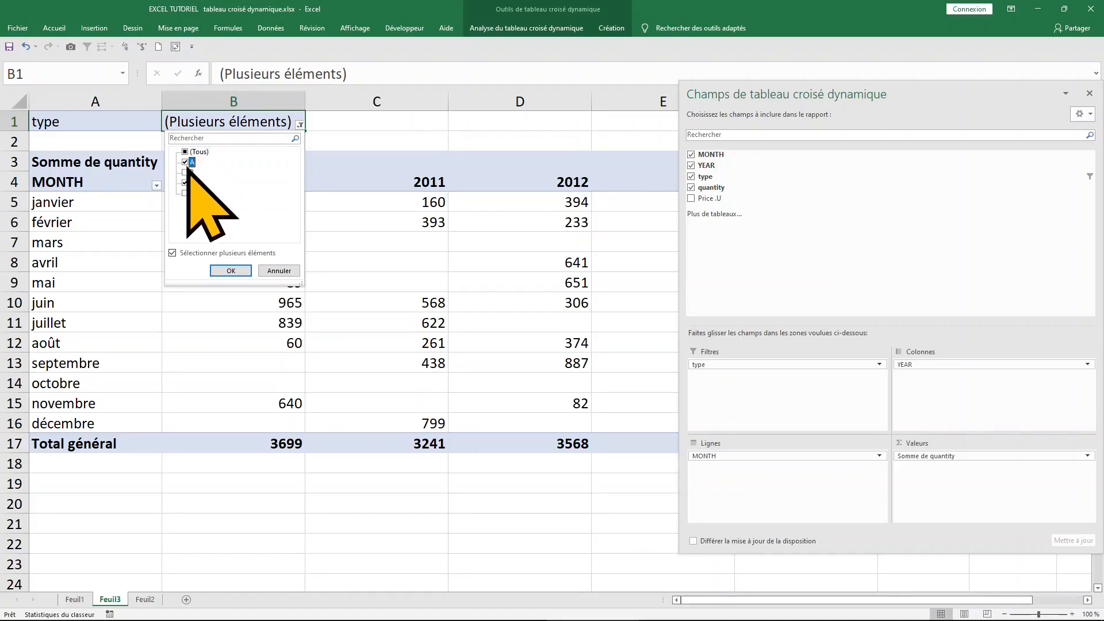
click(186, 172)
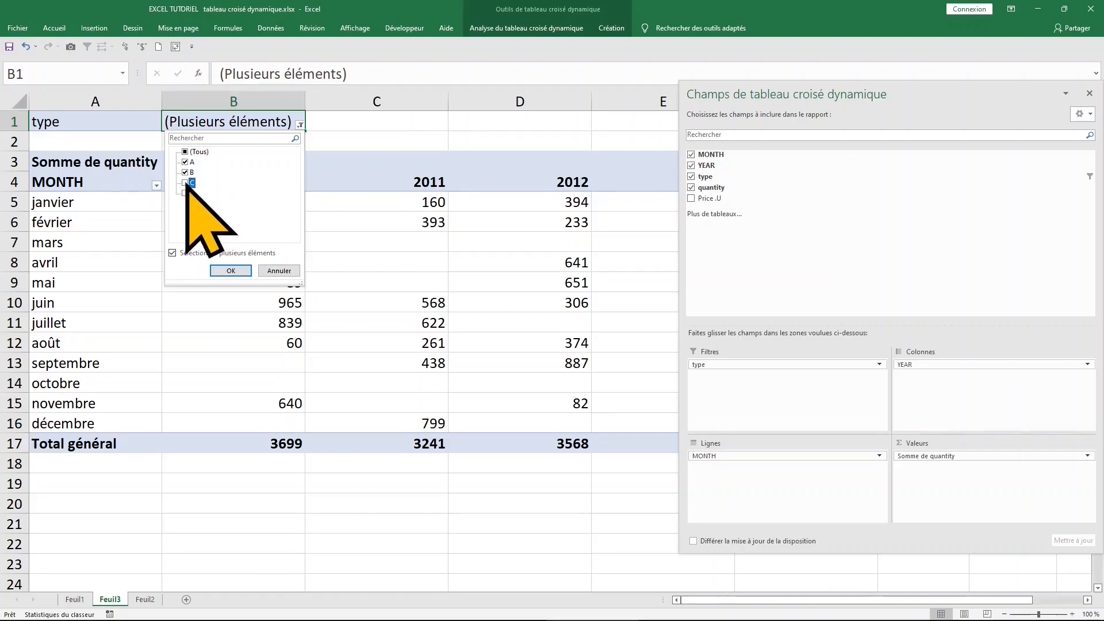
click(232, 271)
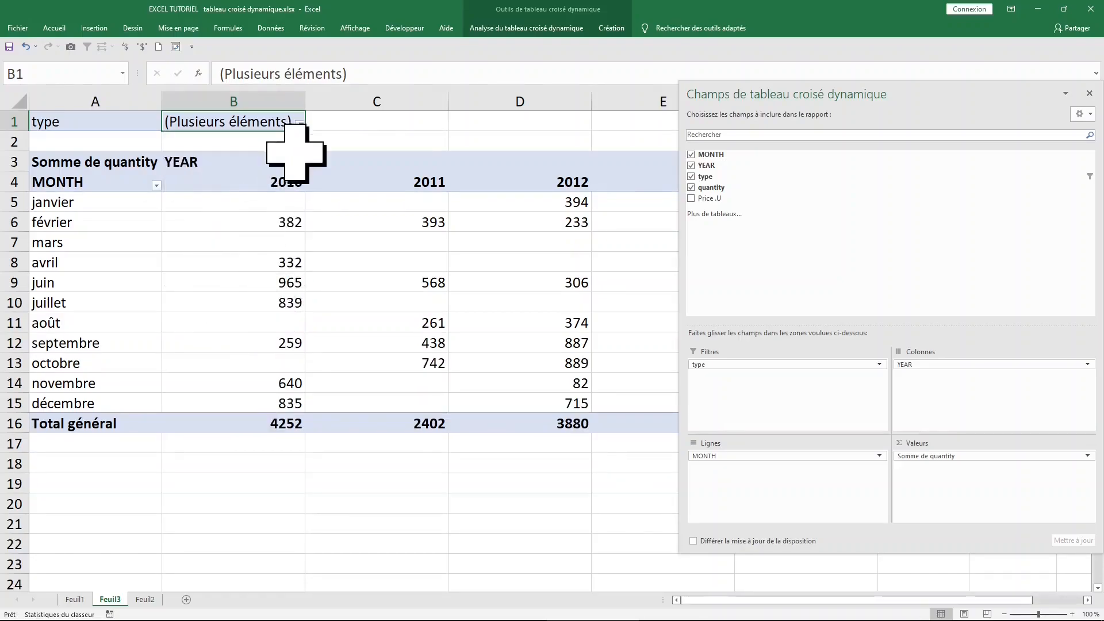
Step: Reset the pivot table's type report filter to (Tous) to include every type
click(300, 124)
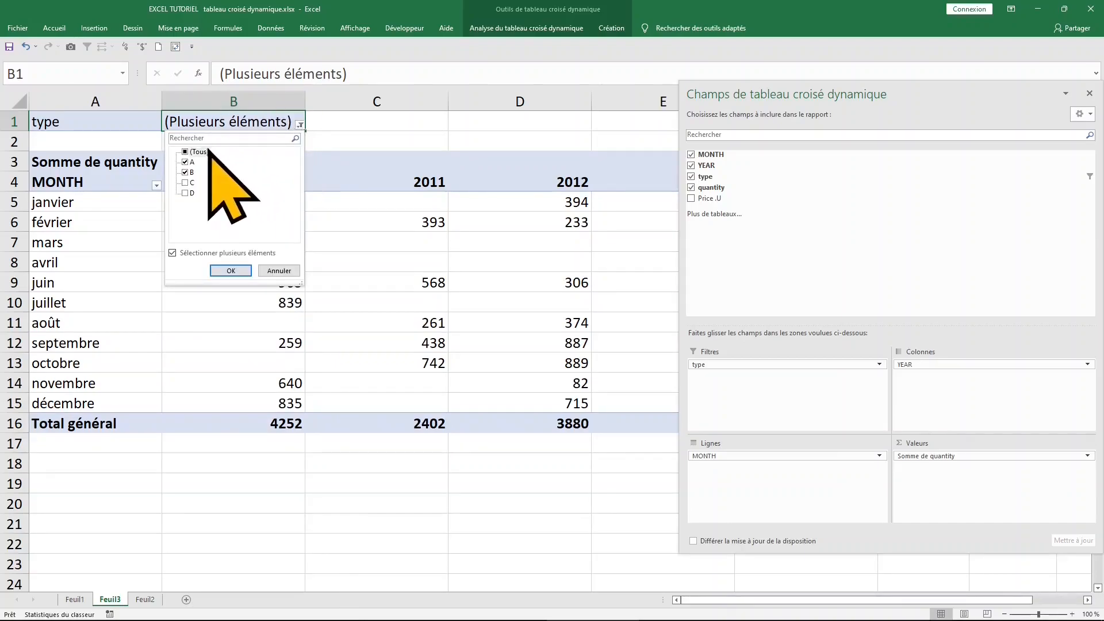
click(185, 152)
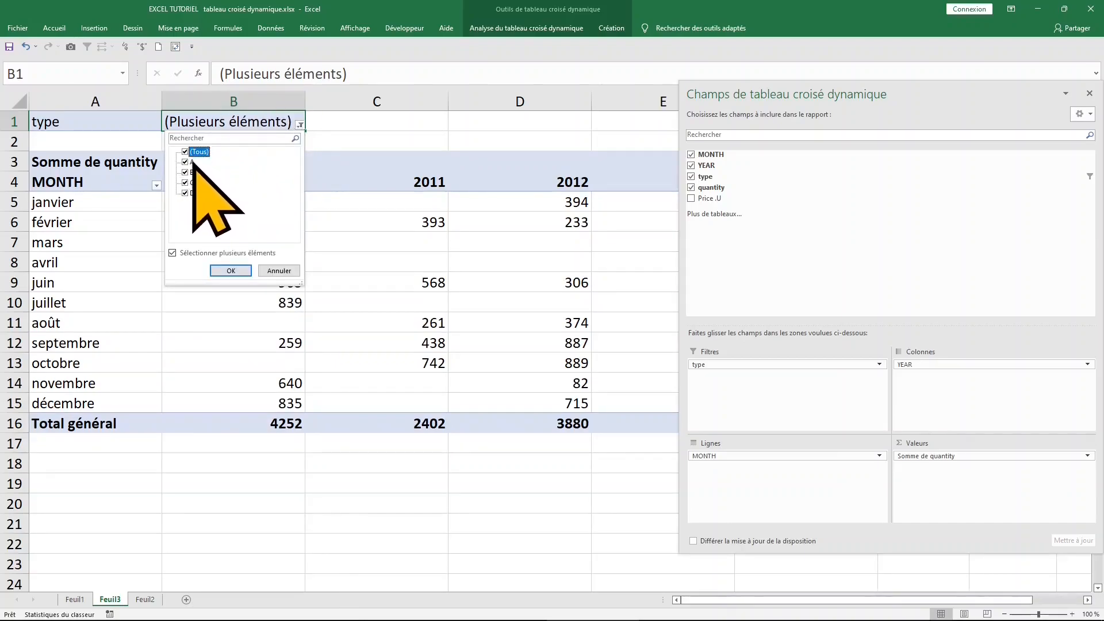
click(230, 271)
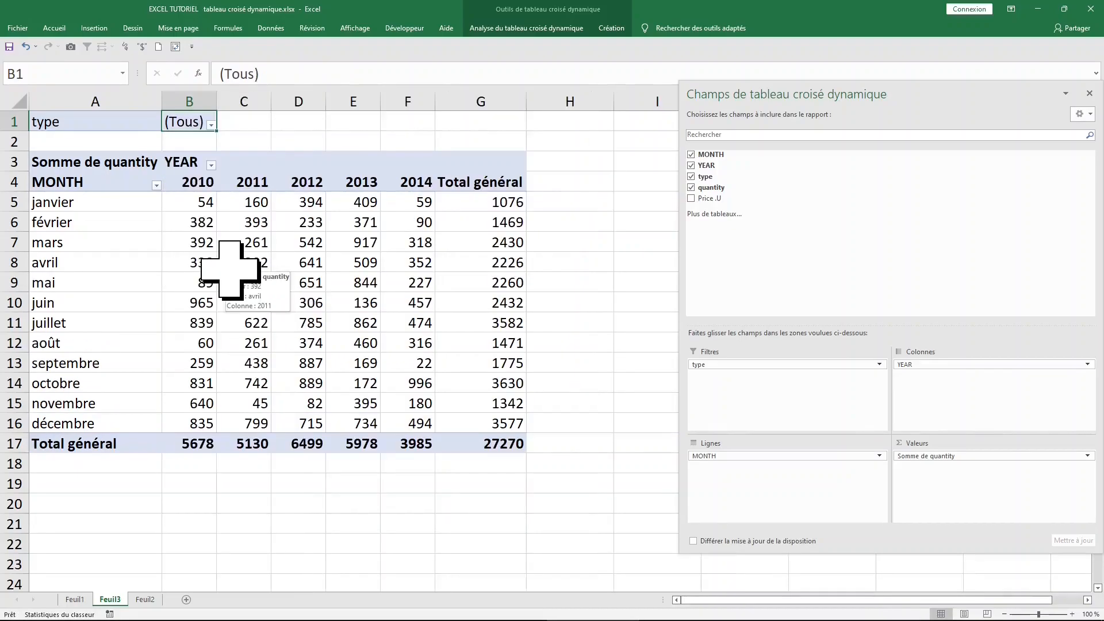